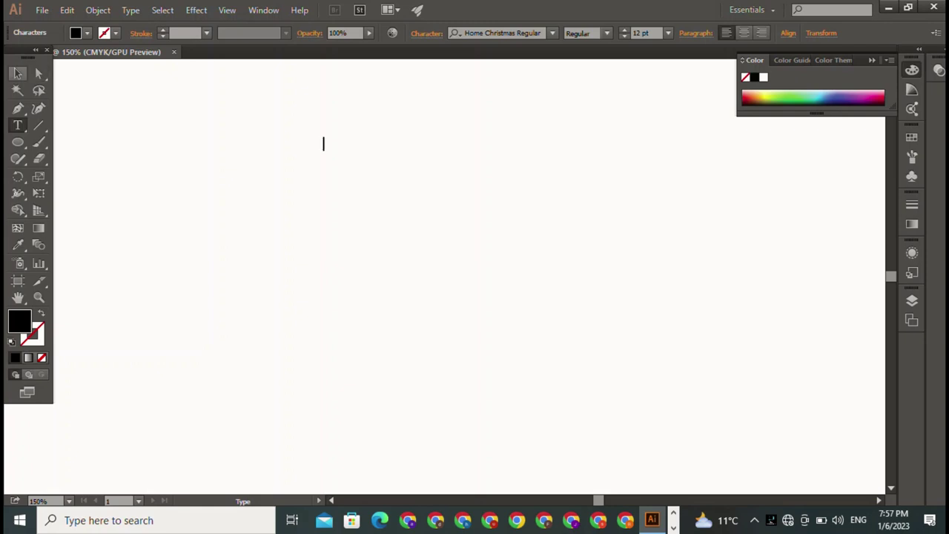
Step: Delete the empty text object, leaving the CMYK artboard blank
key(Escape)
key(Delete)
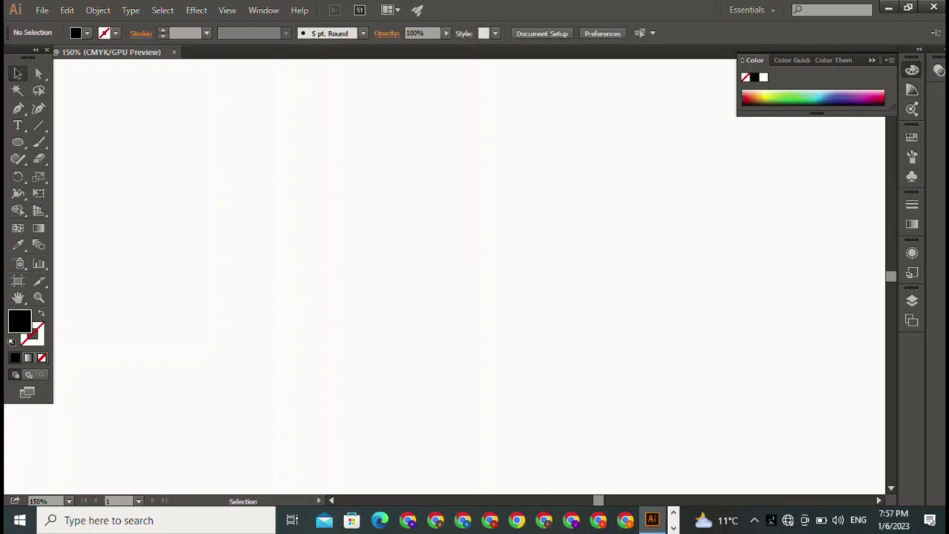
key(p)
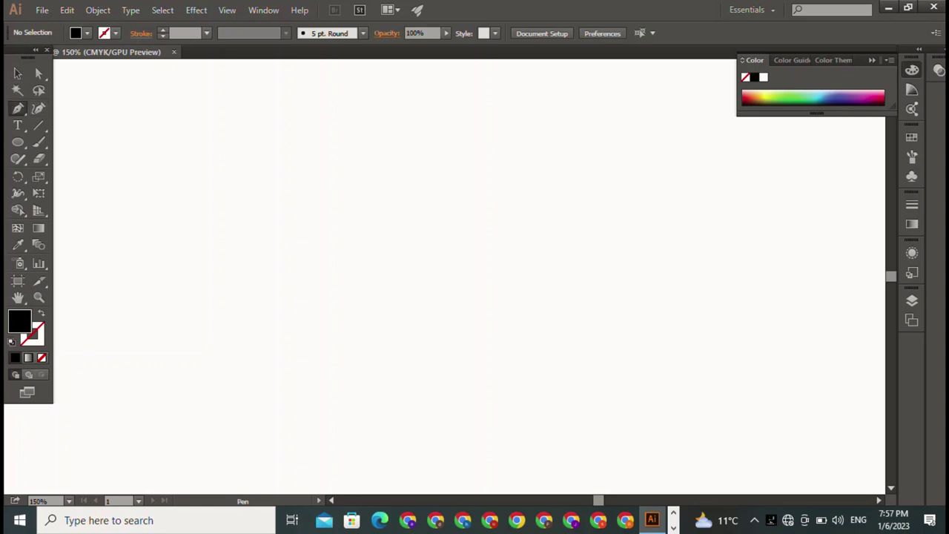
Step: Draw a tall black rectangular bar from four corner points
click(253, 109)
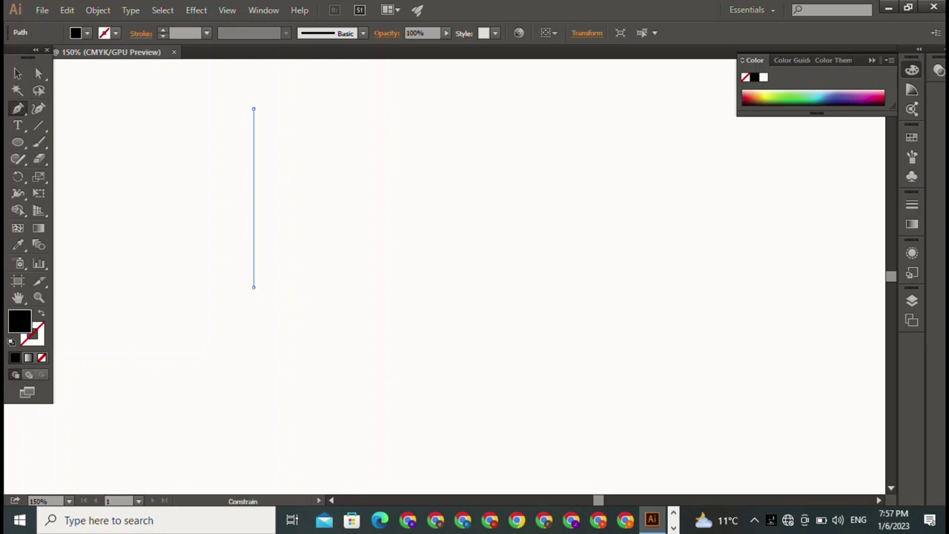
click(253, 288)
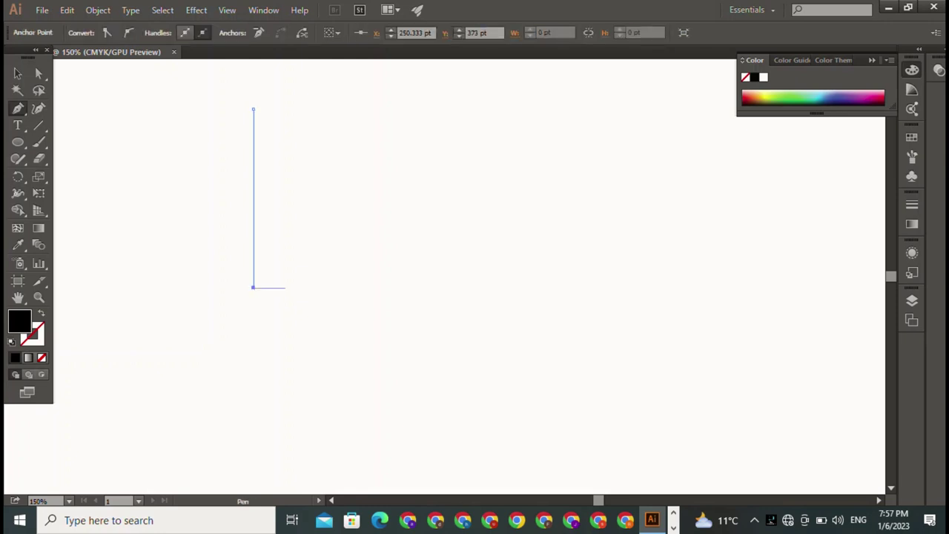
click(283, 288)
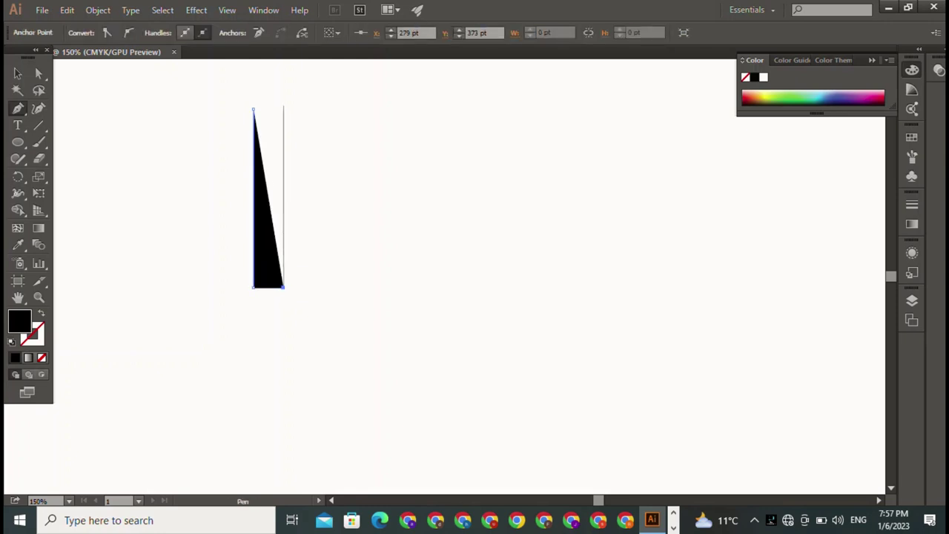
drag(279, 109, 233, 109)
click(252, 109)
click(18, 73)
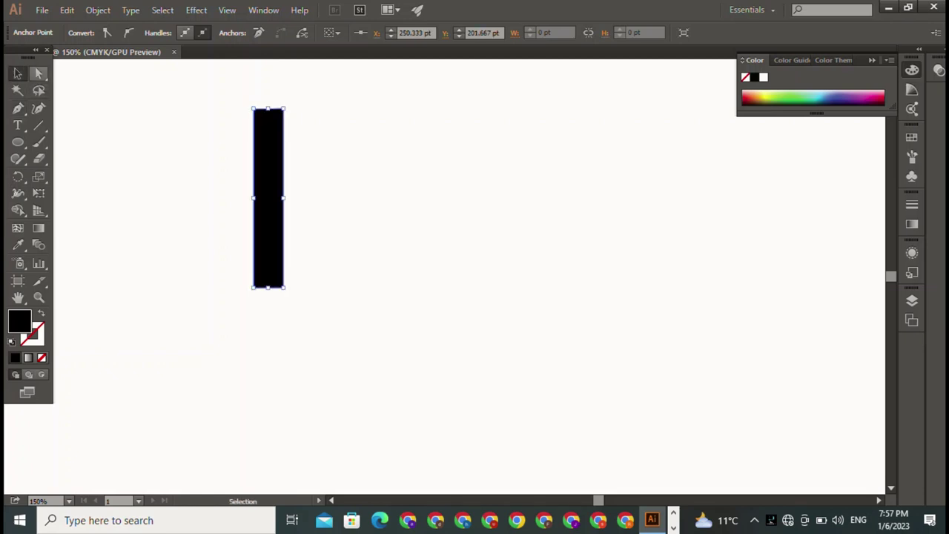
Step: Duplicate the bar to its right, top-aligned, as the H's second upright
key(v)
key(ctrl+shift+a)
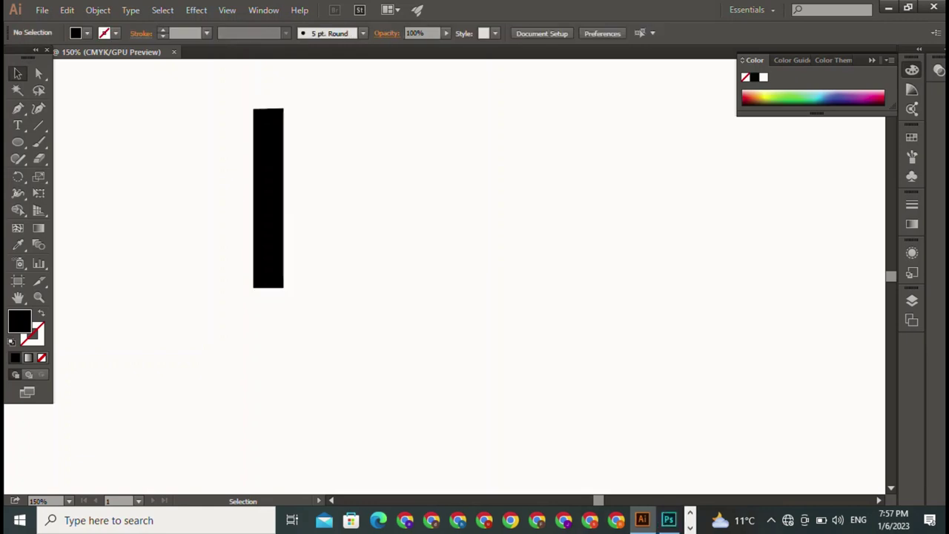
click(268, 198)
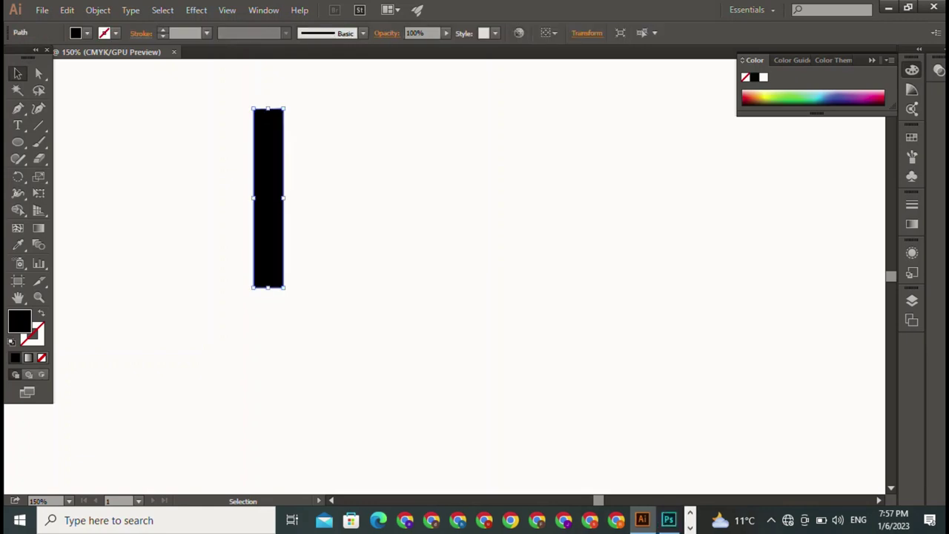
drag(267, 198, 357, 197)
drag(233, 94, 420, 175)
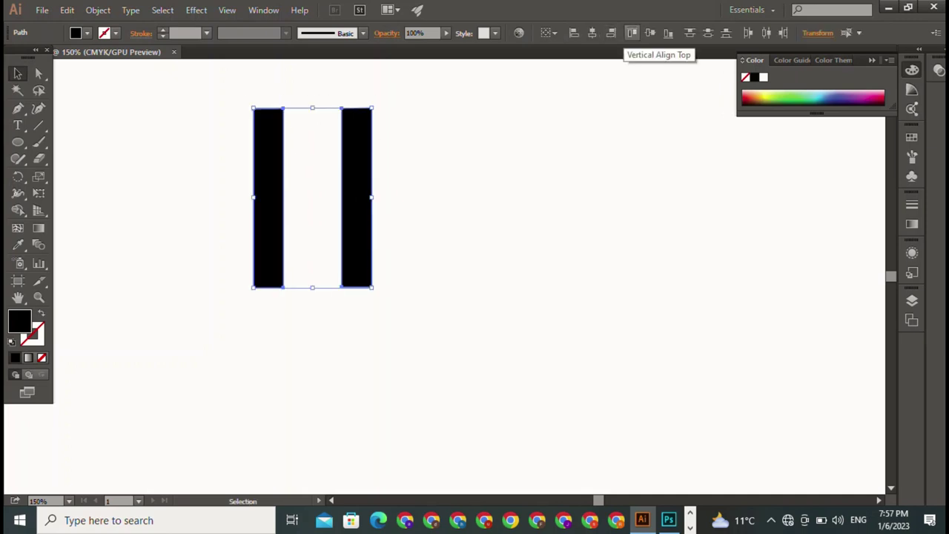
key(ctrl+shift+a)
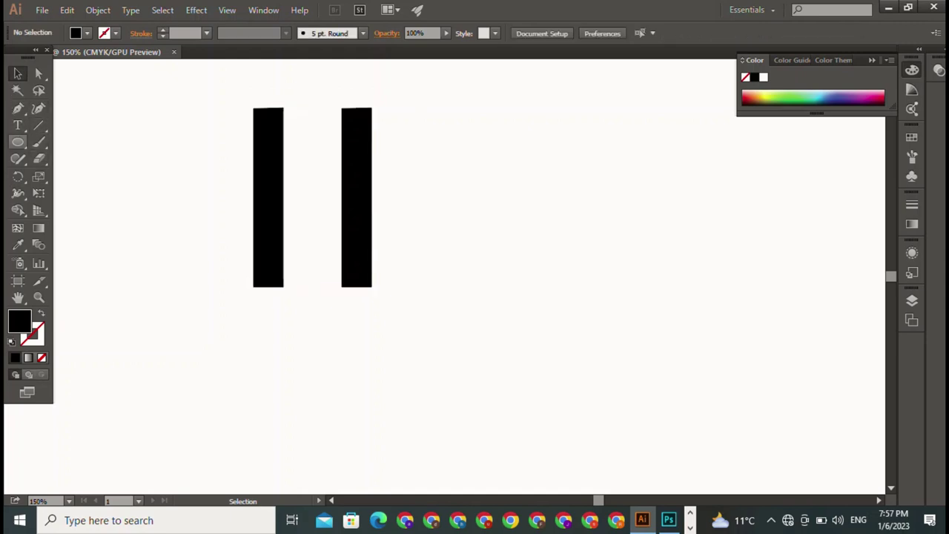
Step: Place a 102.667 × 15.333 pt crossbar between the two bars
mouse_move(18, 141)
mouse_down()
mouse_move(226, 135)
mouse_move(228, 145)
mouse_up()
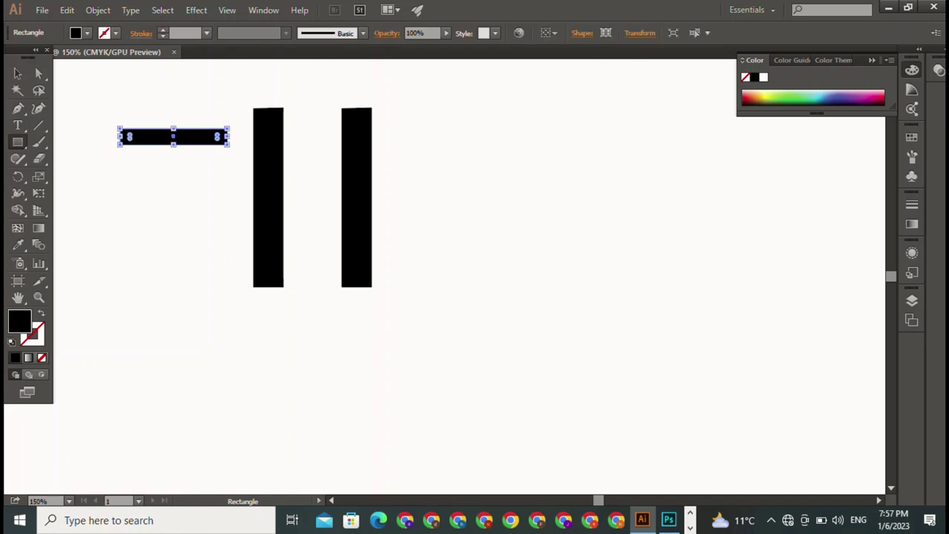
click(475, 252)
click(510, 283)
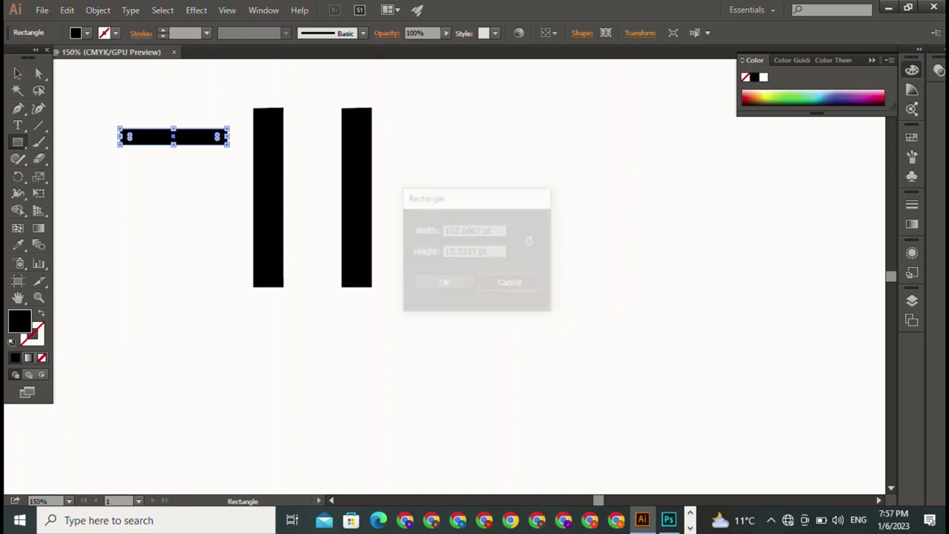
click(18, 73)
drag(173, 136, 311, 188)
key(ctrl+shift+a)
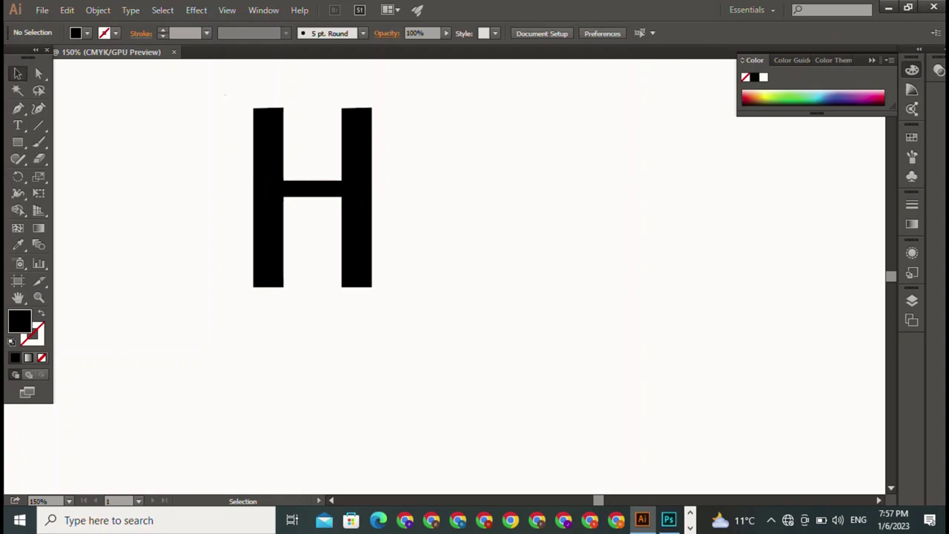
Step: Move the whole H lower and to the right
drag(223, 95, 443, 274)
drag(311, 189, 372, 278)
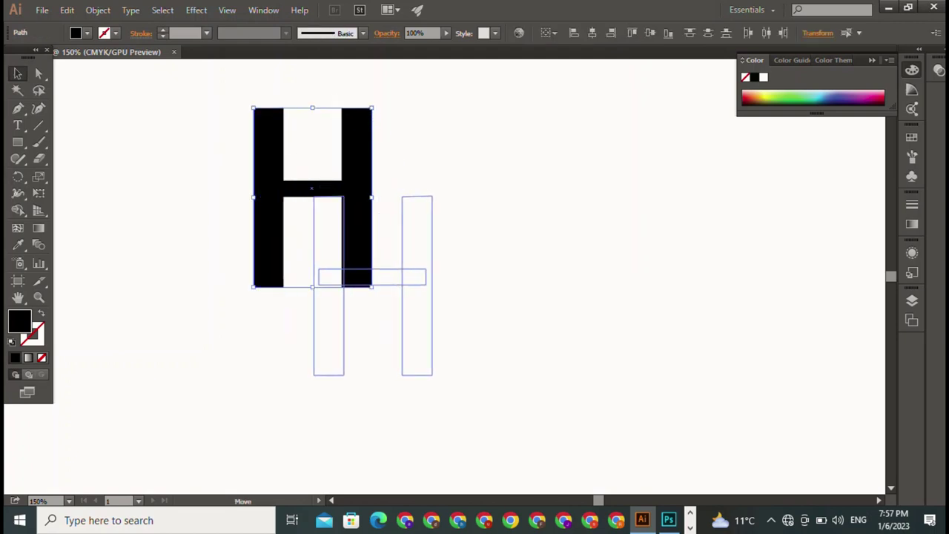
key(a)
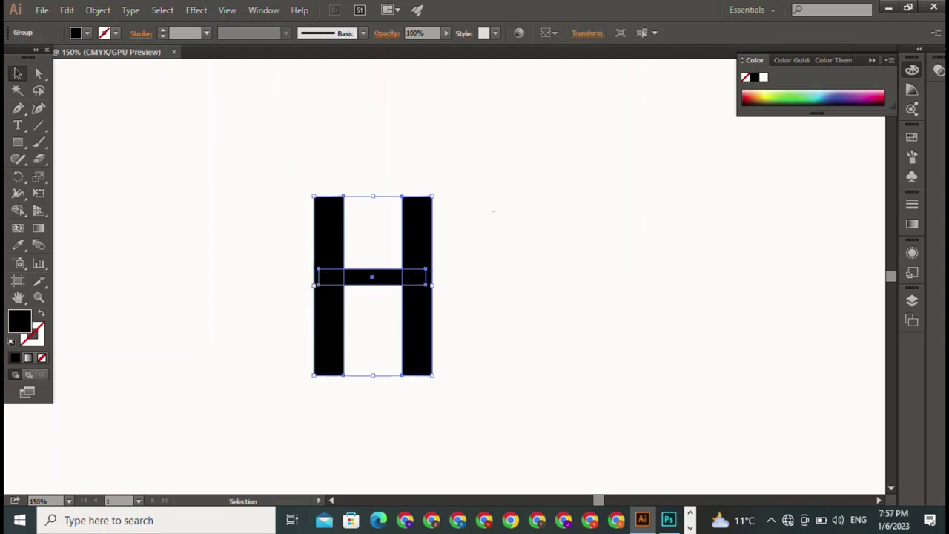
key(ctrl+shift+a)
Step: Round the top corner of each H upright
key(a)
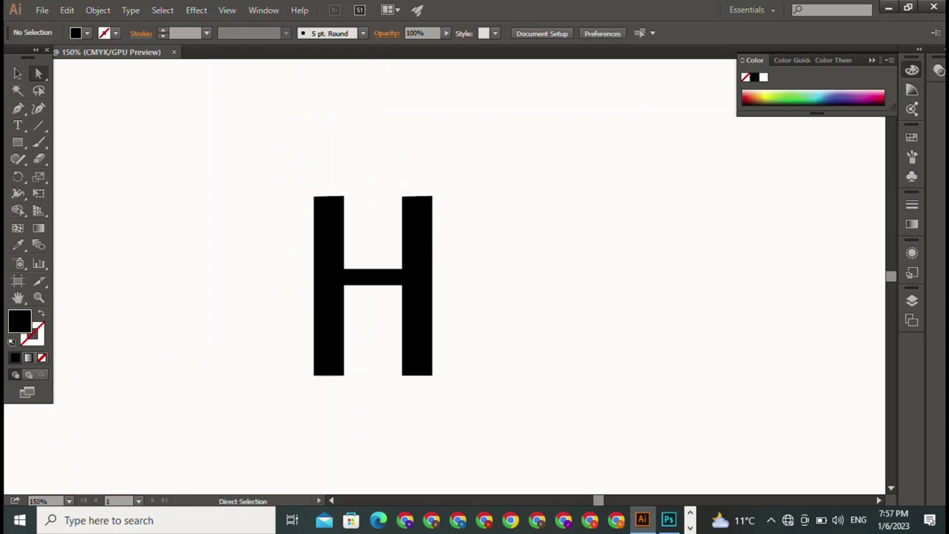
mouse_move(445, 208)
mouse_down()
mouse_move(421, 205)
mouse_move(409, 217)
mouse_up()
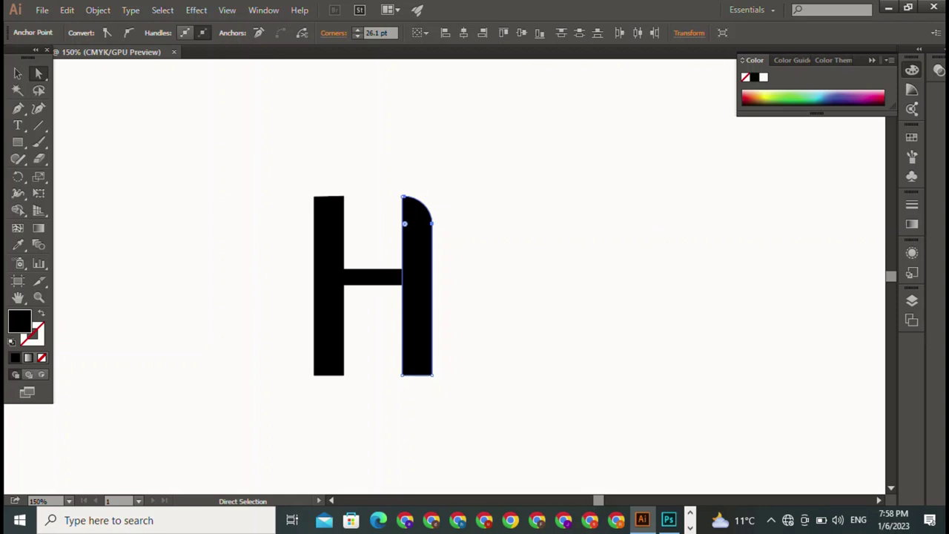
drag(343, 200, 314, 226)
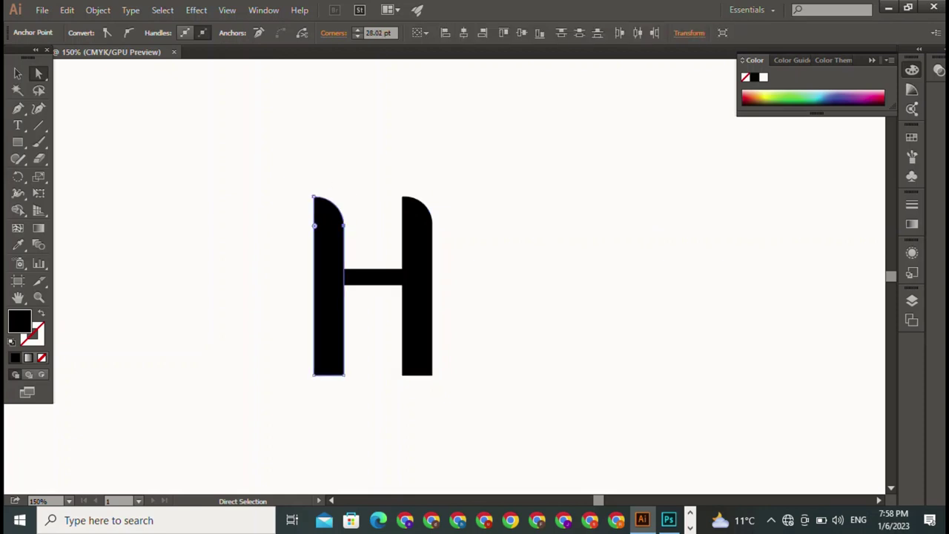
click(417, 297)
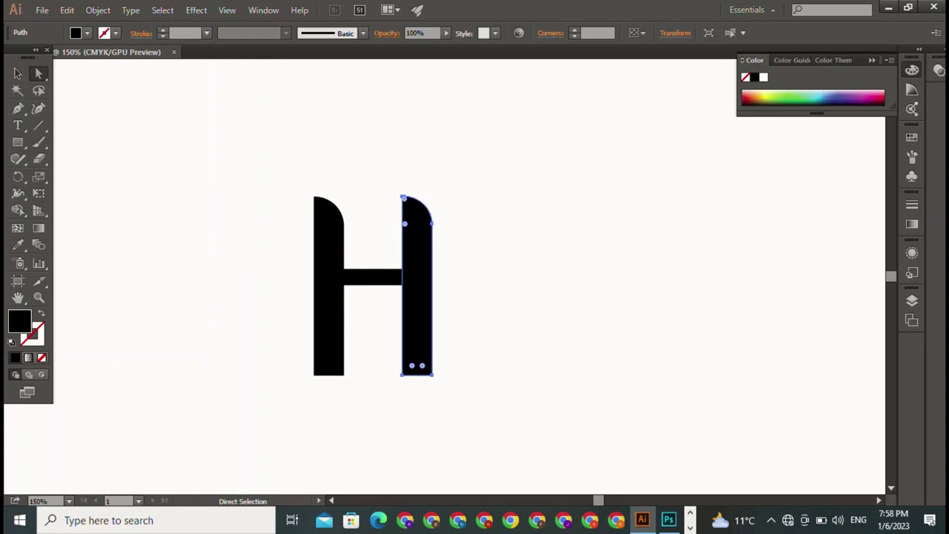
click(404, 222)
mouse_move(418, 232)
mouse_down()
mouse_move(398, 192)
mouse_move(424, 184)
mouse_up()
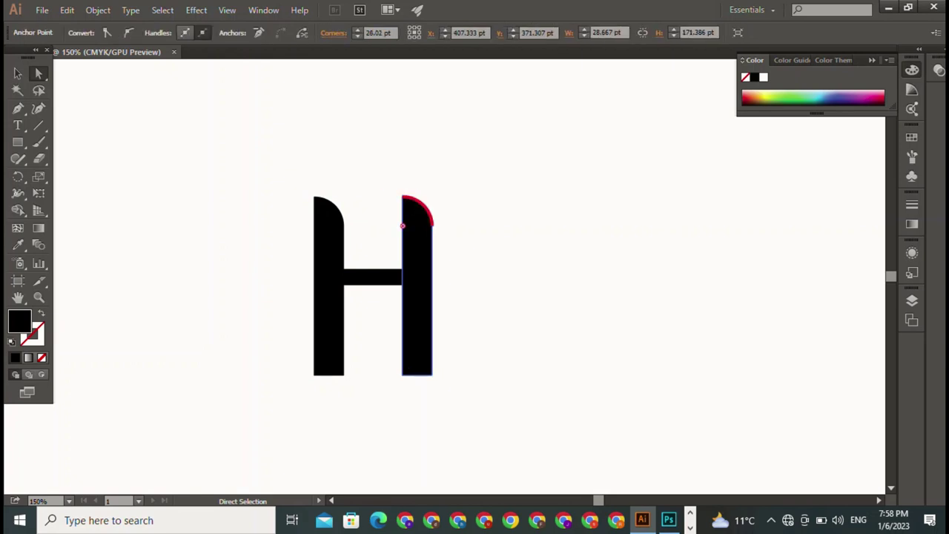
key(ctrl+shift+a)
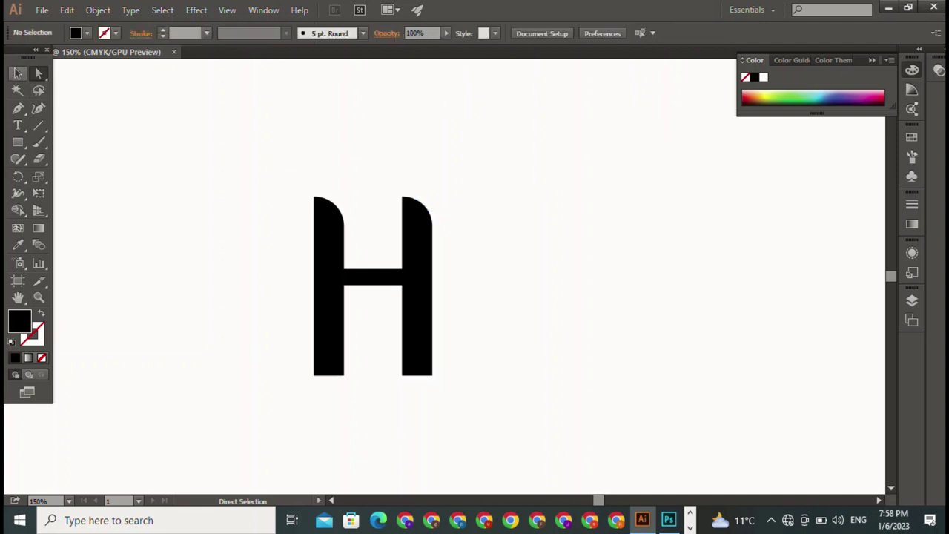
Step: Group the two uprights and crossbar into one H object
key(v)
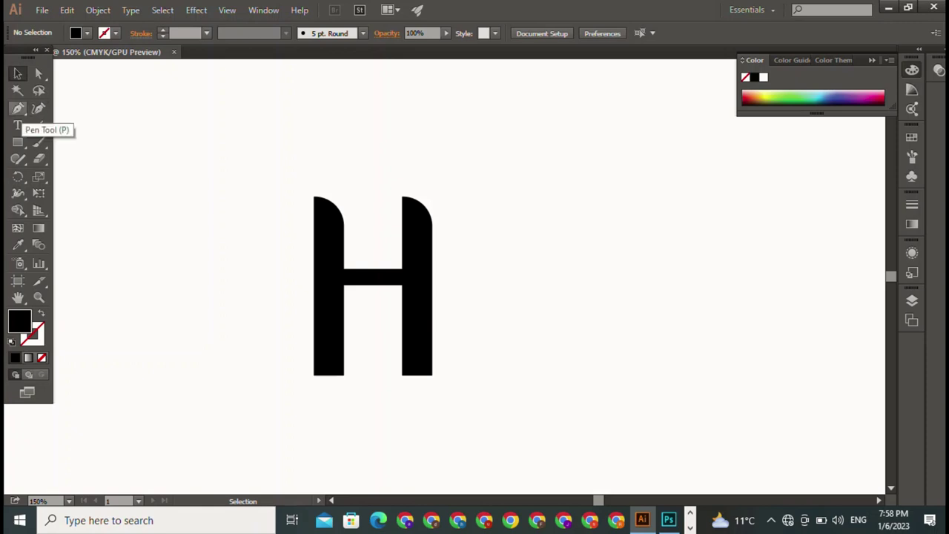
click(18, 109)
click(18, 141)
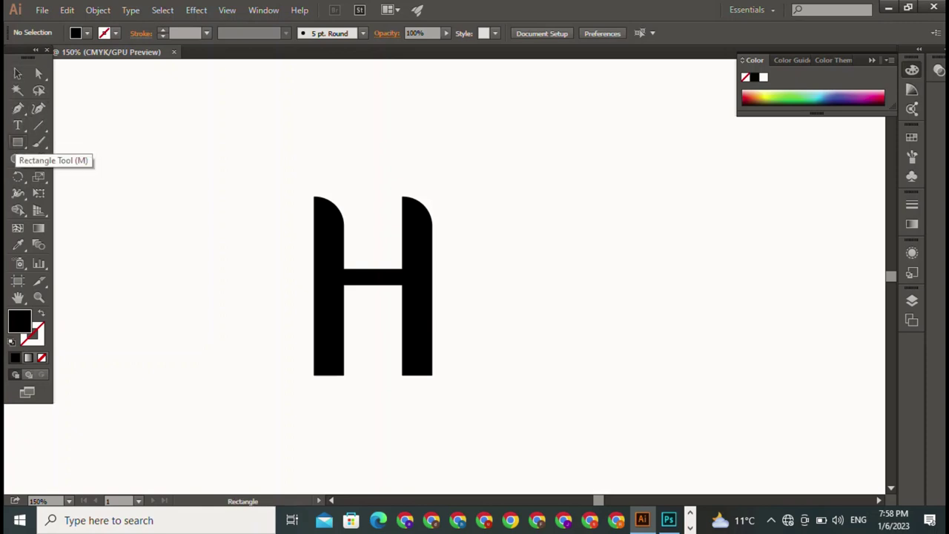
key(v)
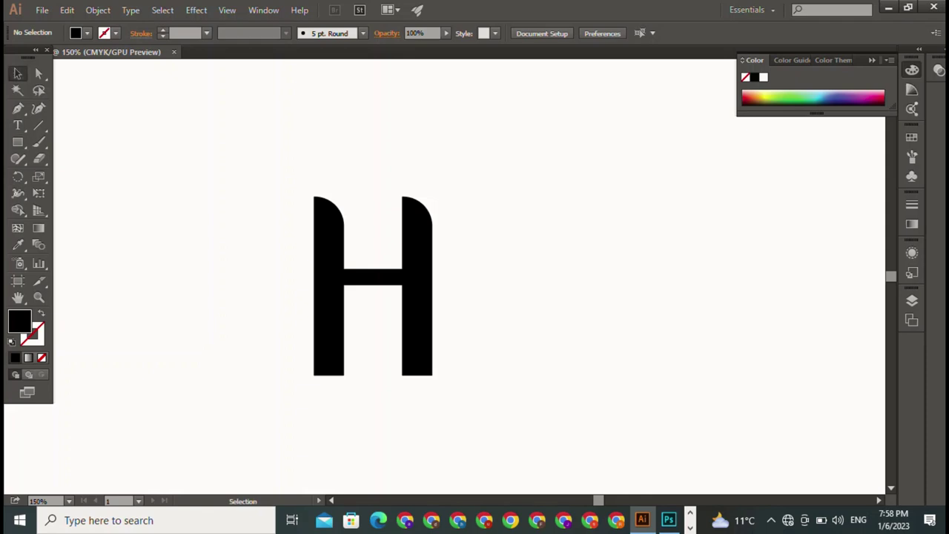
key(ctrl+a)
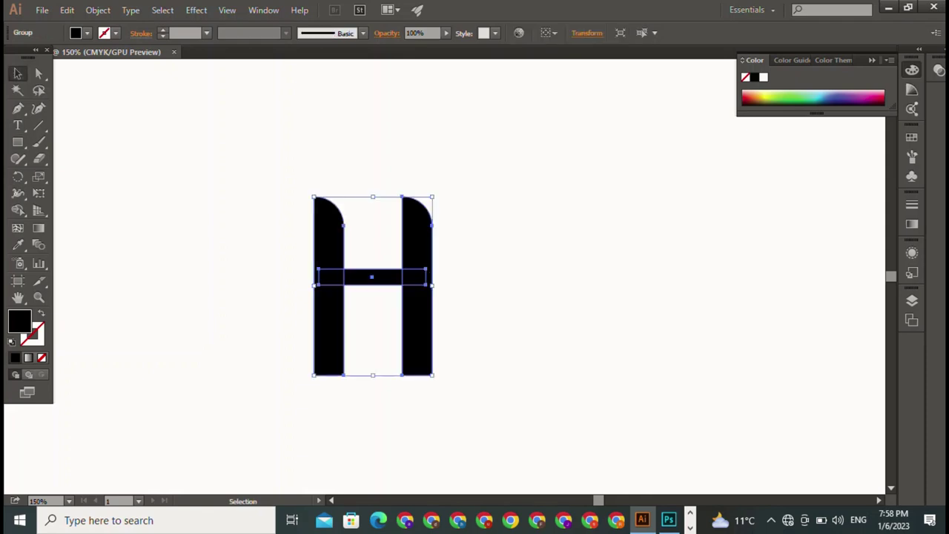
key(ctrl+shift+a)
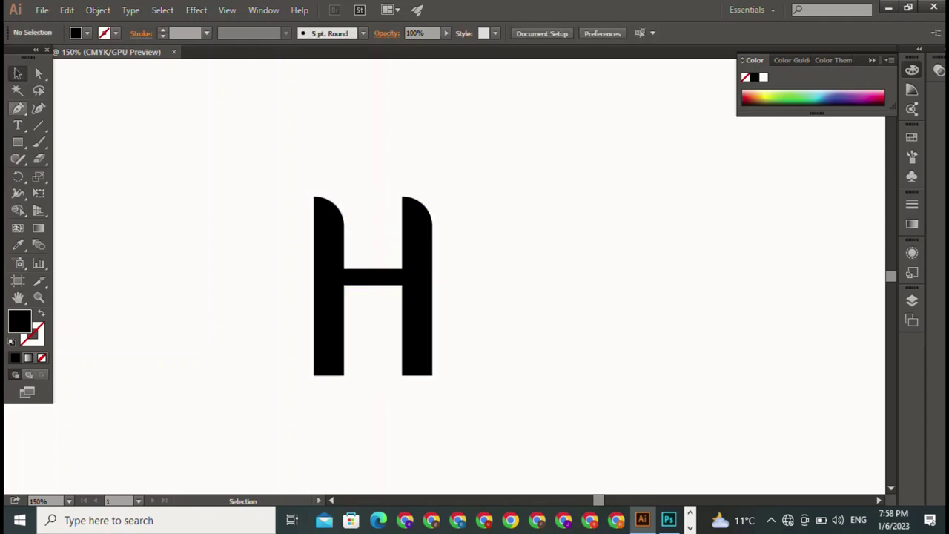
Step: Draw a tall black bar for the letter I from four corner points
key(p)
mouse_move(125, 100)
mouse_down()
mouse_move(125, 252)
mouse_move(124, 100)
mouse_up()
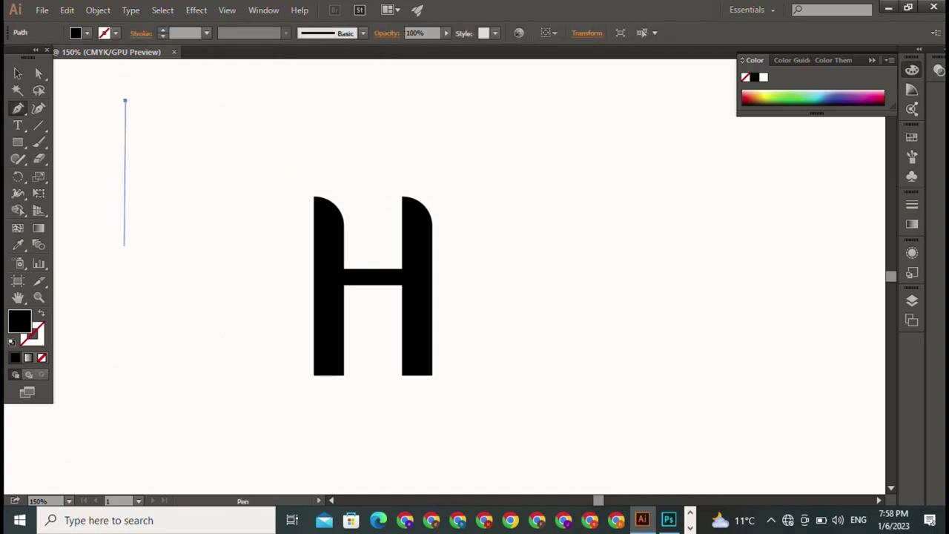
click(125, 275)
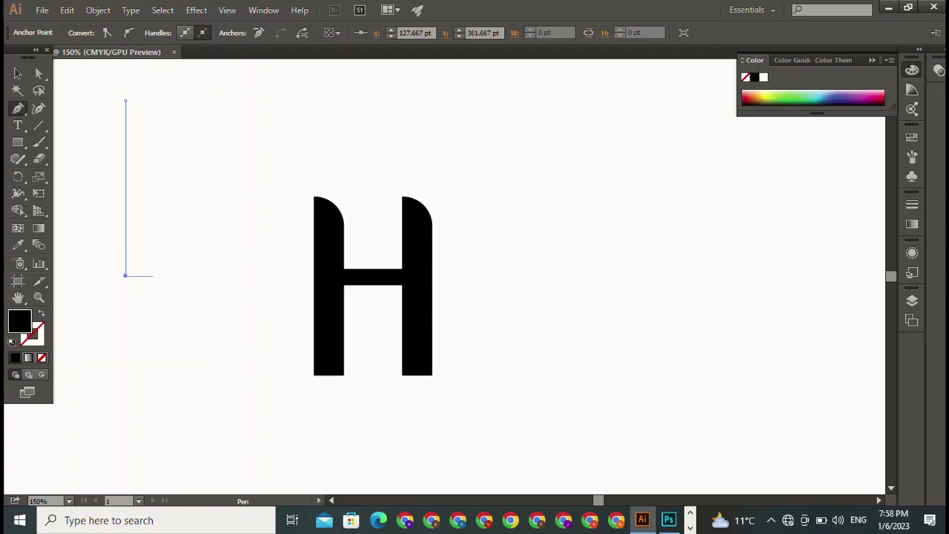
click(153, 275)
click(153, 99)
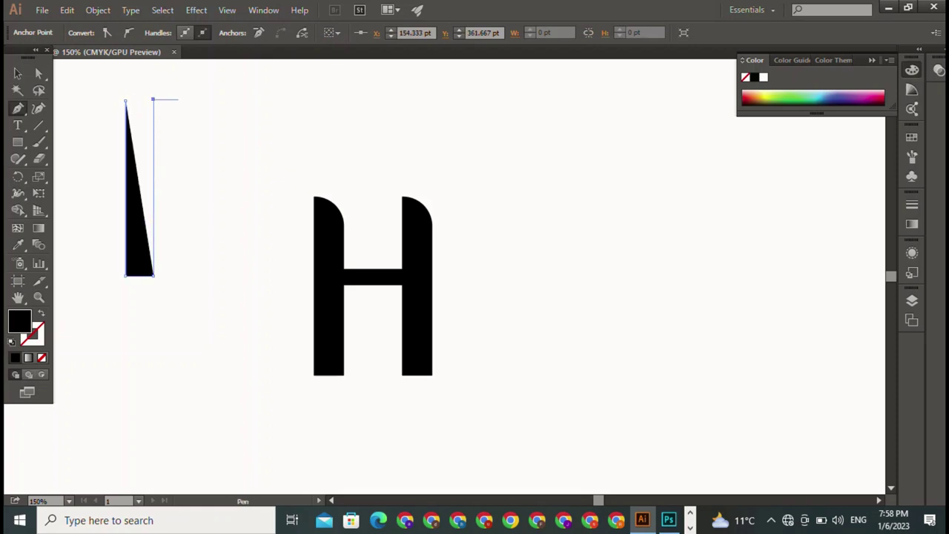
click(126, 100)
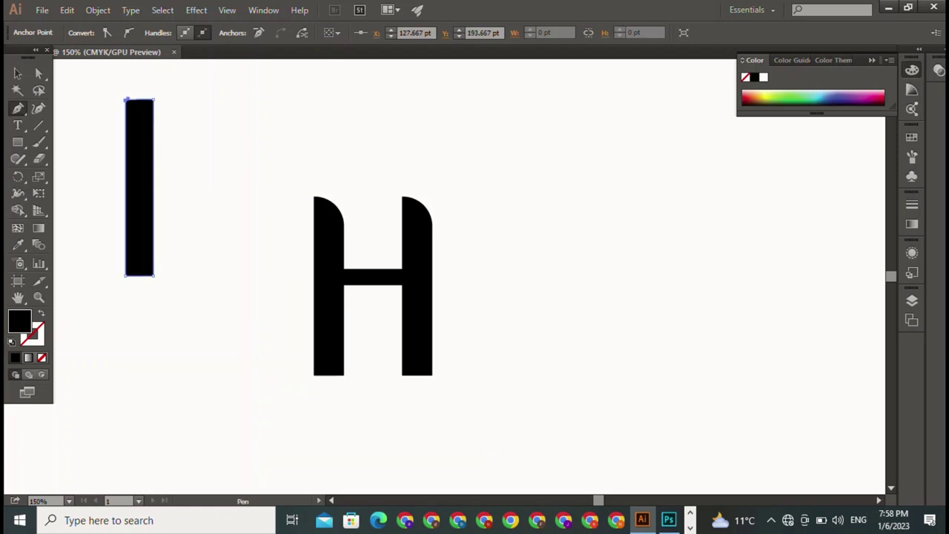
key(ctrl+z)
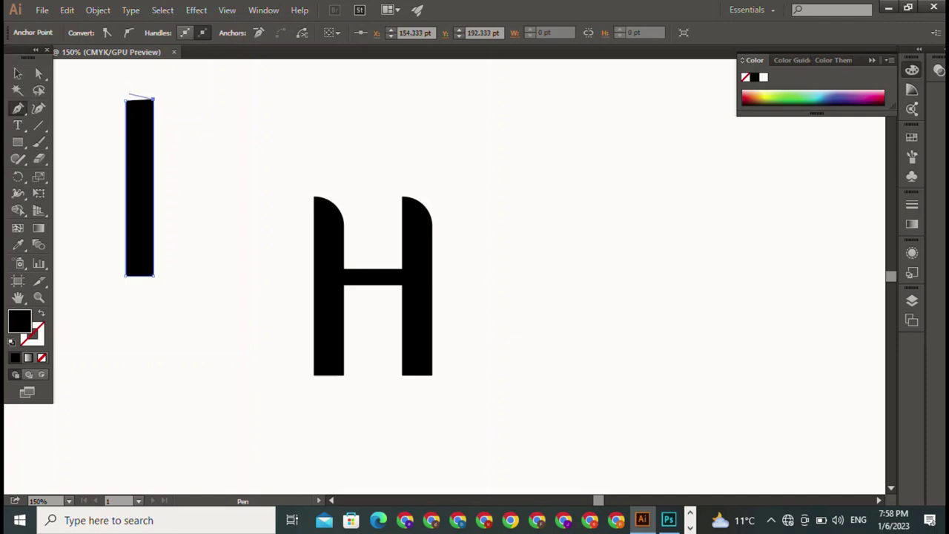
click(126, 100)
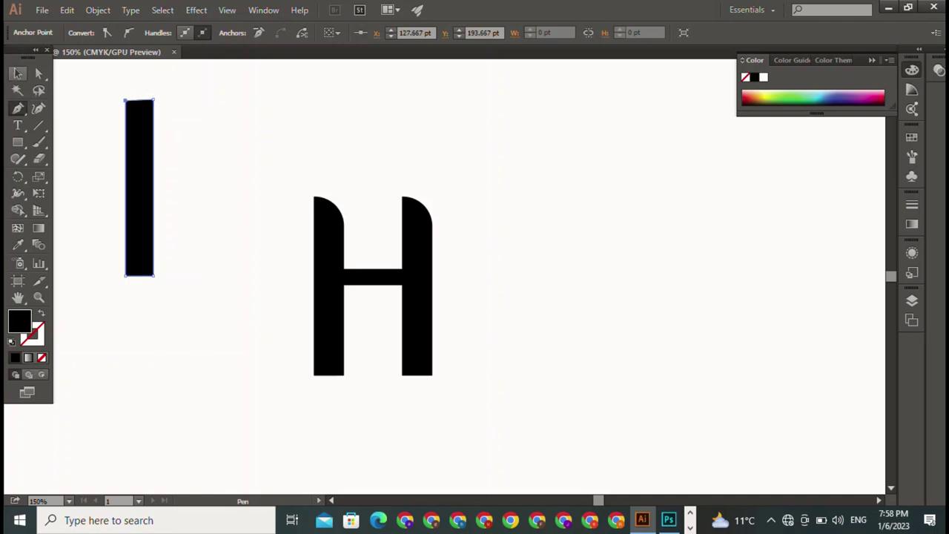
click(18, 72)
Step: Place the I just right of the H and align their tops
drag(139, 185, 464, 291)
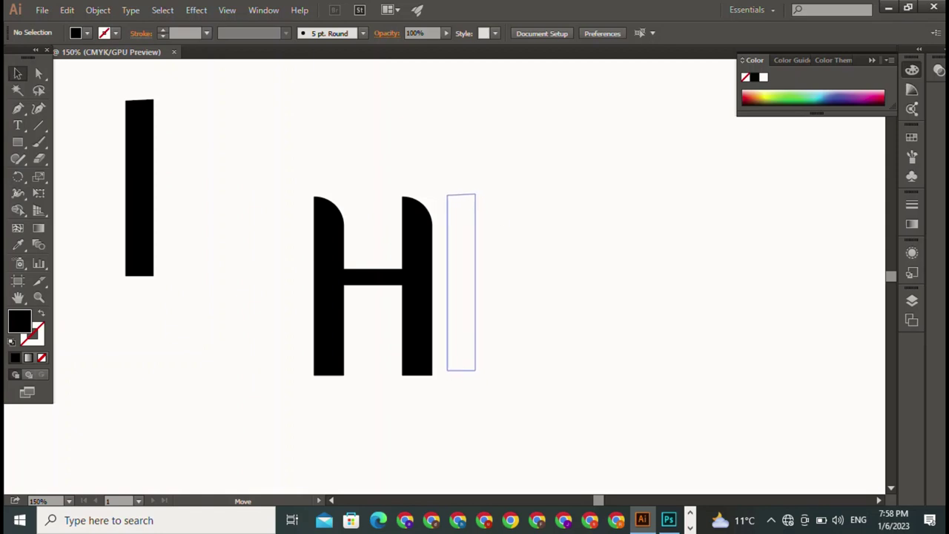
drag(464, 291, 461, 288)
key(ctrl+a)
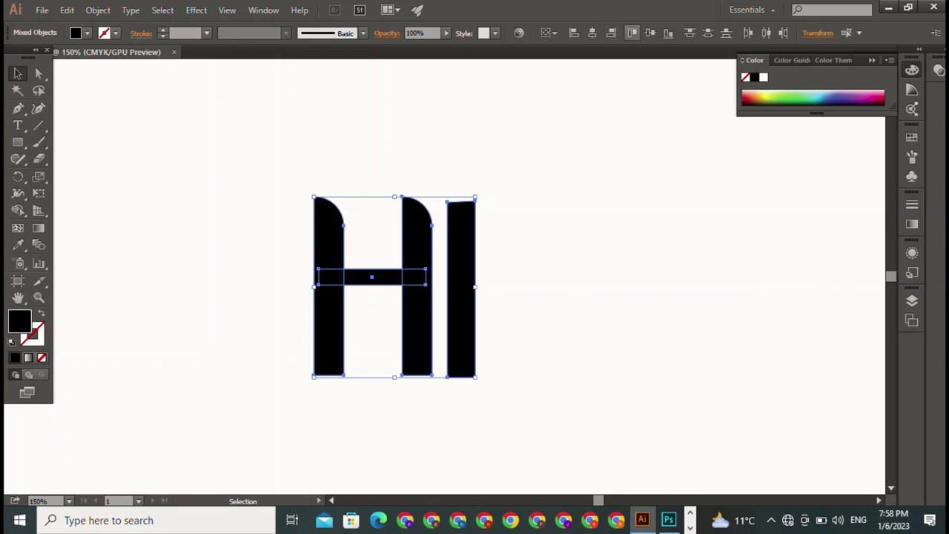
click(631, 33)
key(ctrl+shift+a)
click(461, 285)
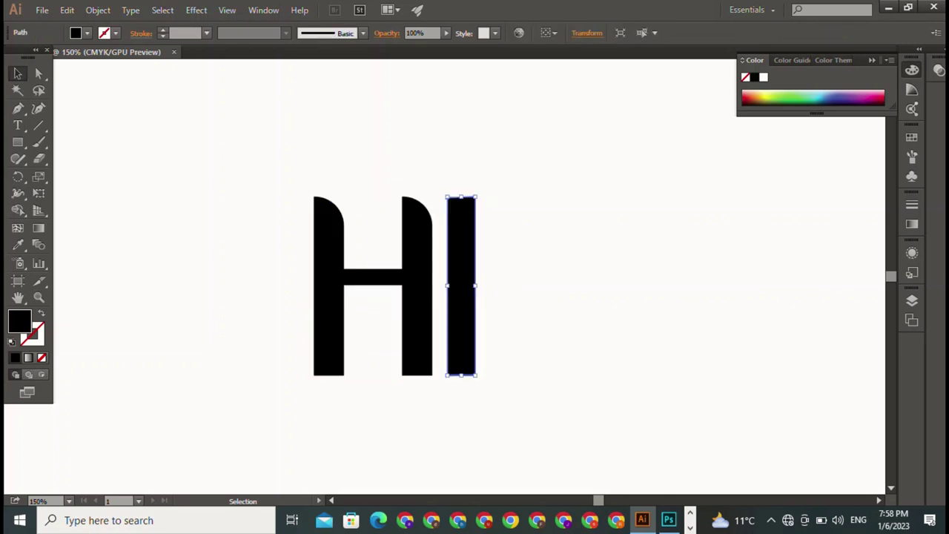
key(ctrl+shift+a)
key(ctrl+z)
click(18, 108)
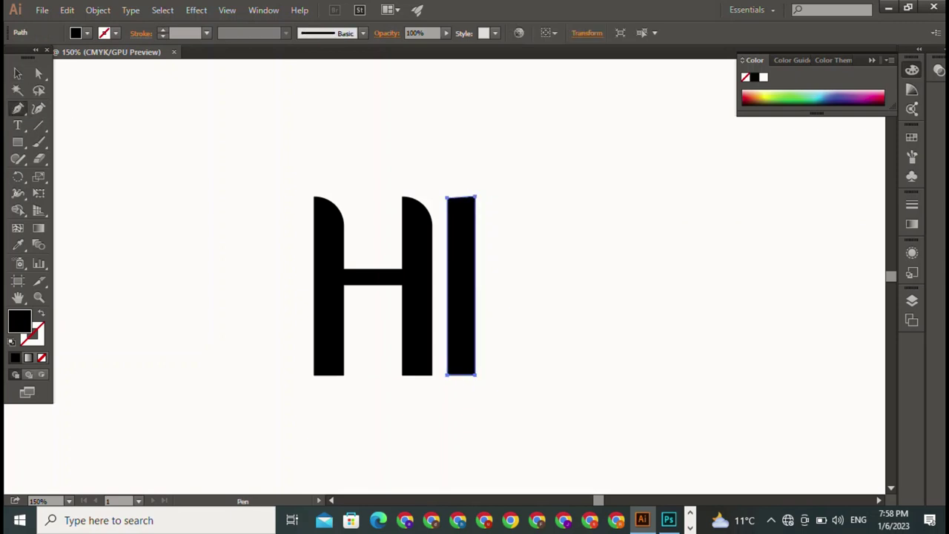
click(108, 128)
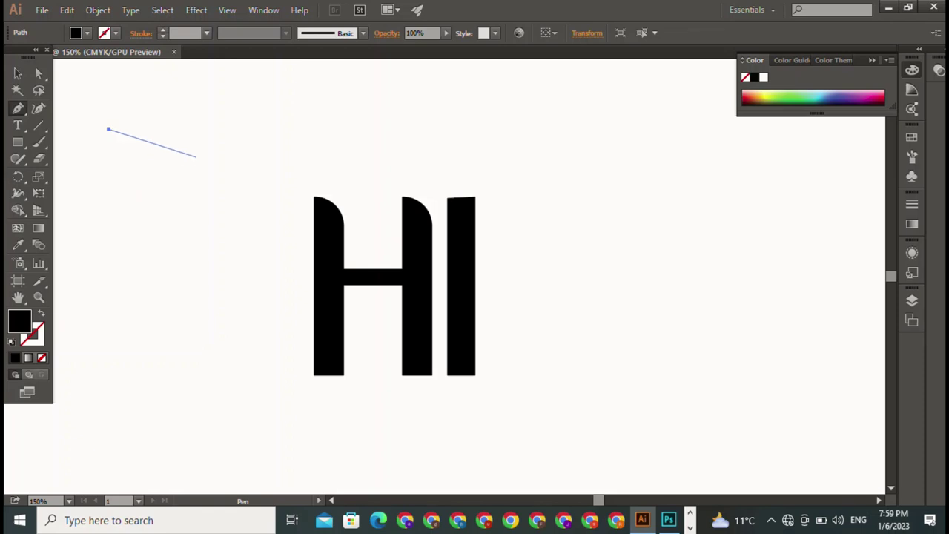
drag(145, 249, 99, 327)
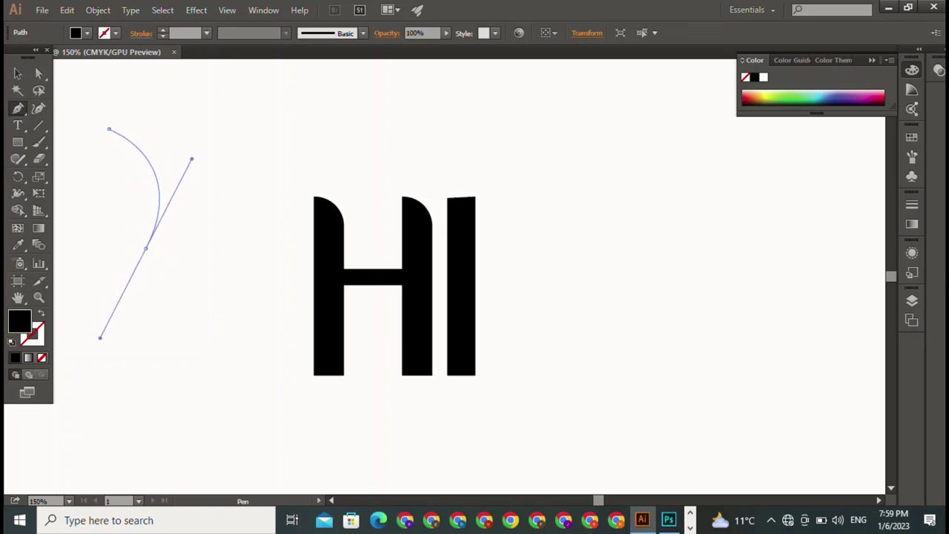
drag(99, 328, 122, 300)
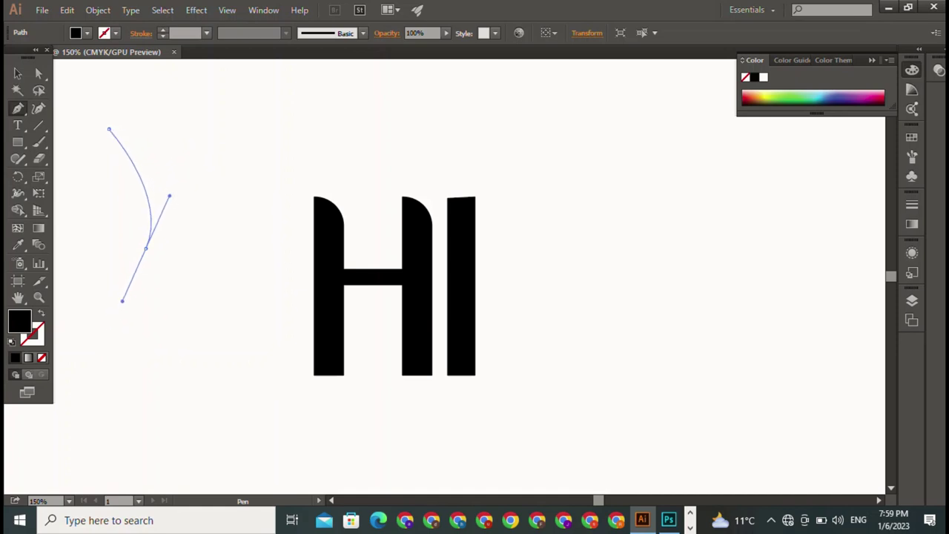
key(ctrl+z)
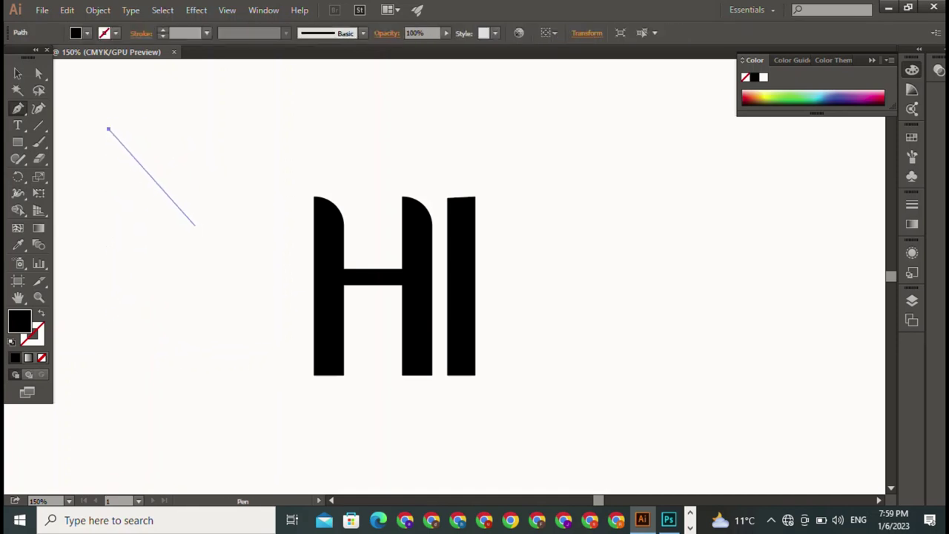
mouse_move(194, 222)
mouse_down()
mouse_move(170, 289)
mouse_move(100, 299)
mouse_up()
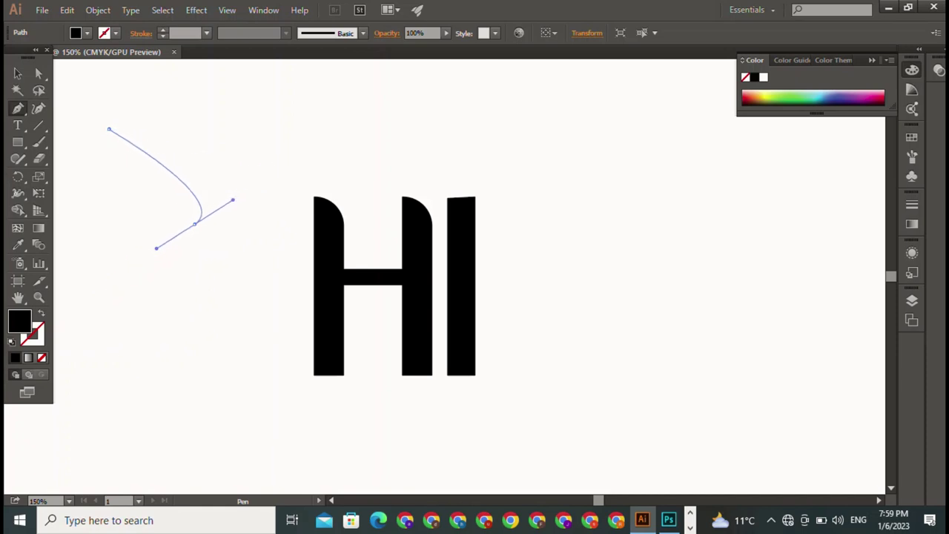
mouse_move(101, 298)
mouse_down()
mouse_move(292, 197)
mouse_move(307, 201)
mouse_move(298, 229)
mouse_up()
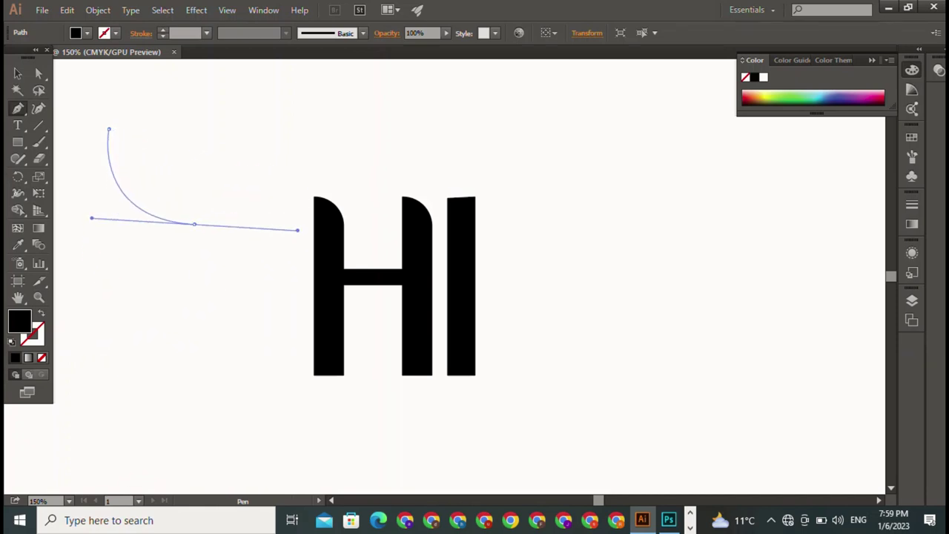
key(ctrl)
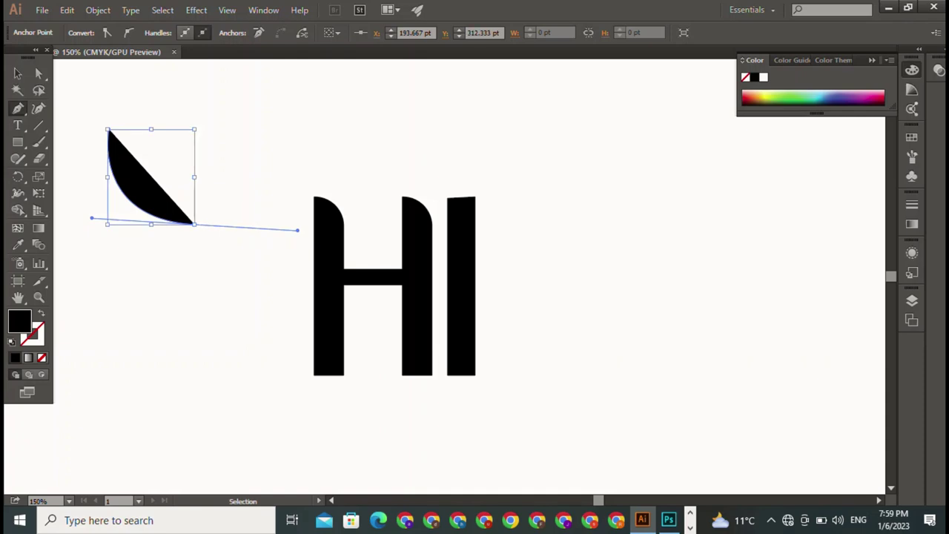
key(ctrl+z)
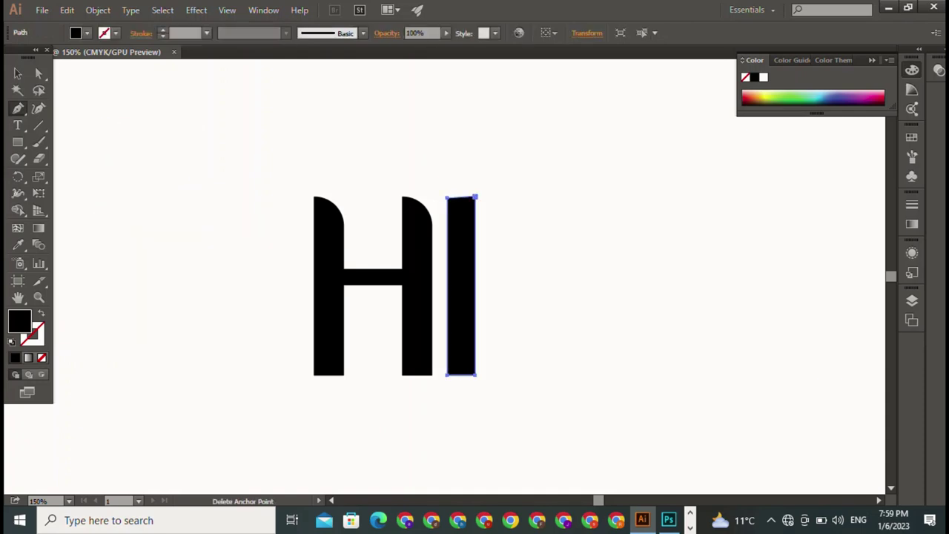
Step: Draw a closed black curved sliver with one curved and one sharp point
click(111, 99)
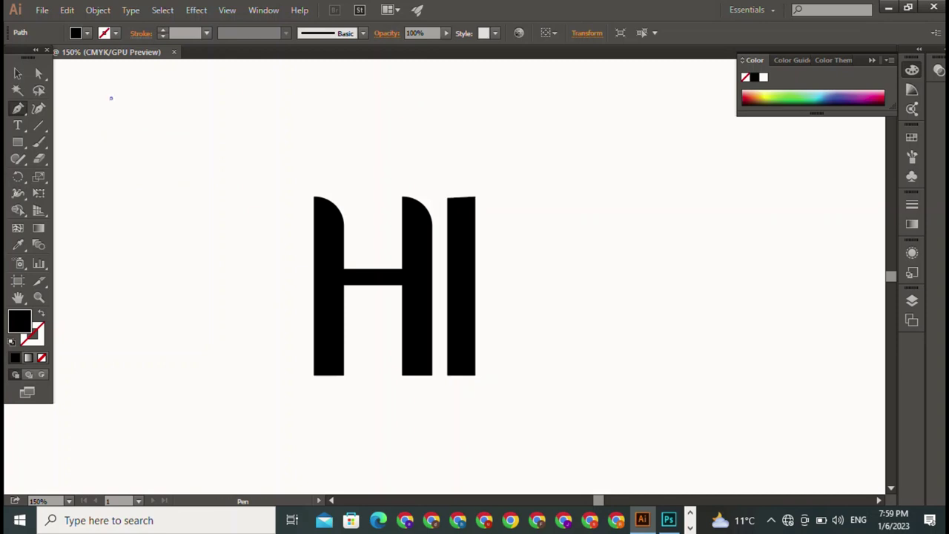
drag(210, 317, 302, 368)
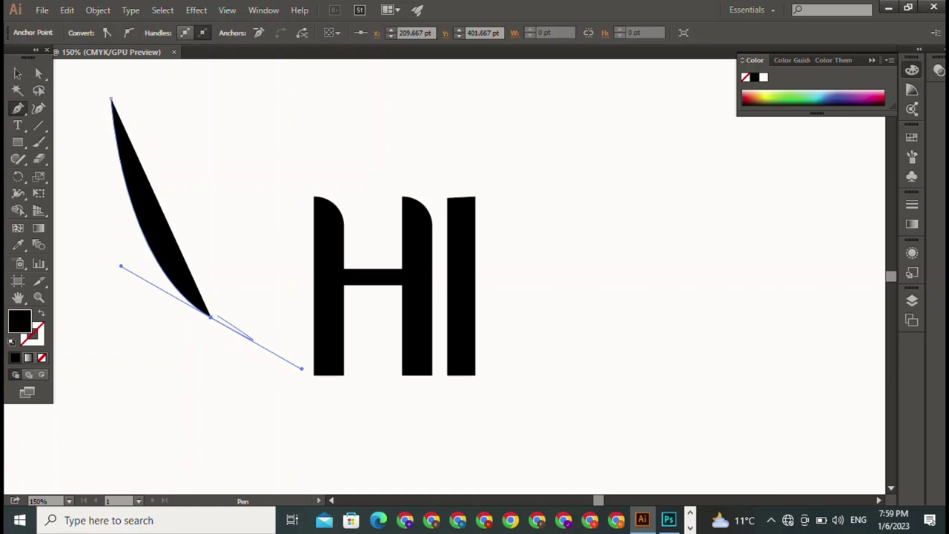
click(211, 318)
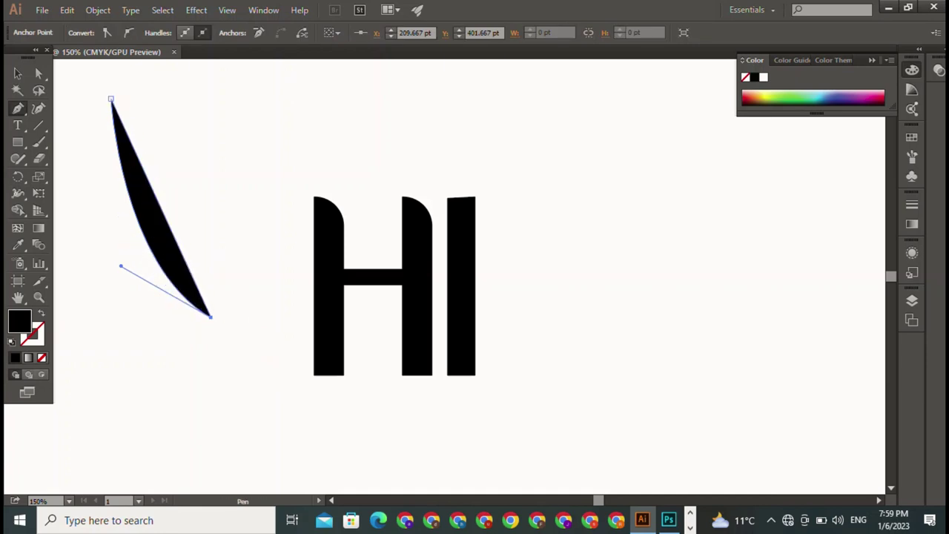
click(111, 98)
Step: Move the sliver against the I's right edge and shorten it to letter height
key(v)
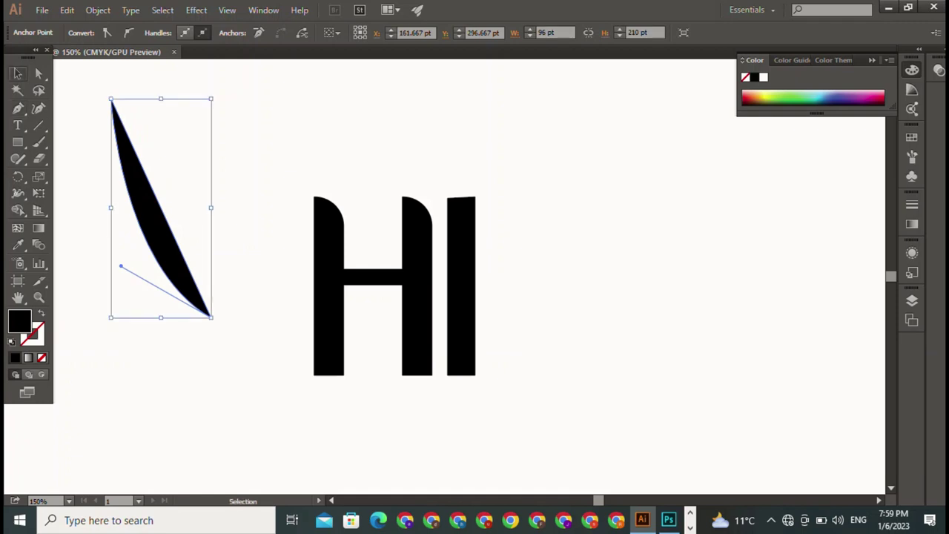
key(ctrl+shift+a)
mouse_move(160, 207)
mouse_down()
mouse_move(341, 287)
mouse_move(527, 301)
mouse_up()
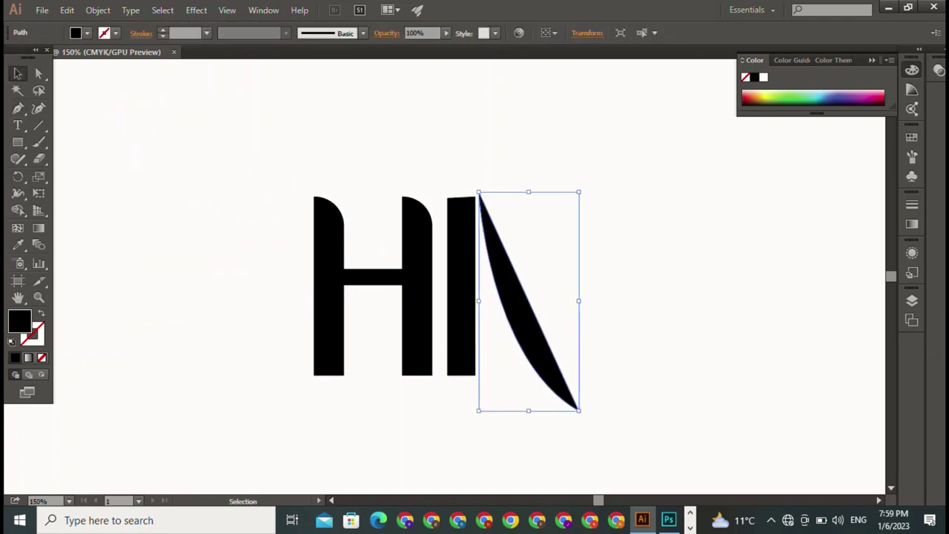
drag(528, 410, 527, 376)
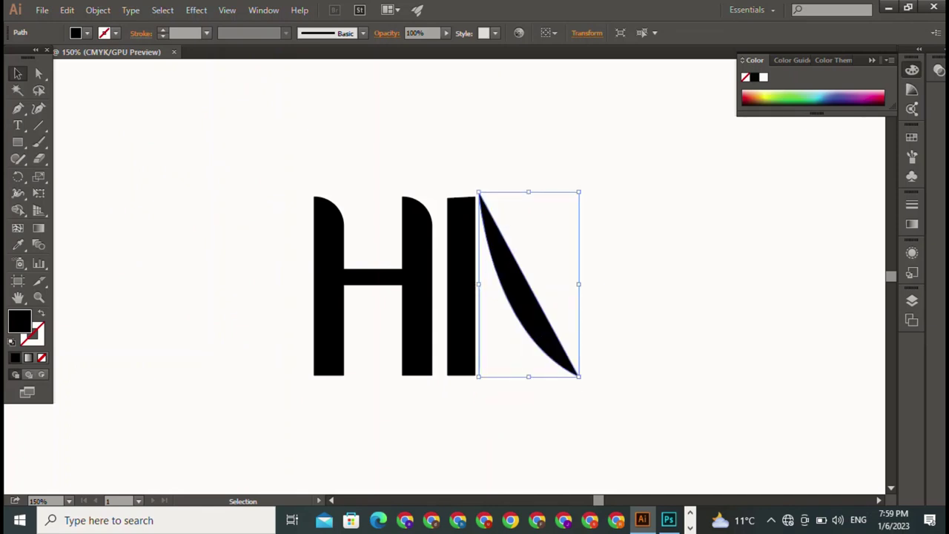
key(ctrl+shift+a)
click(528, 297)
Step: Move the blade's top anchor point to the I's top corner
click(39, 72)
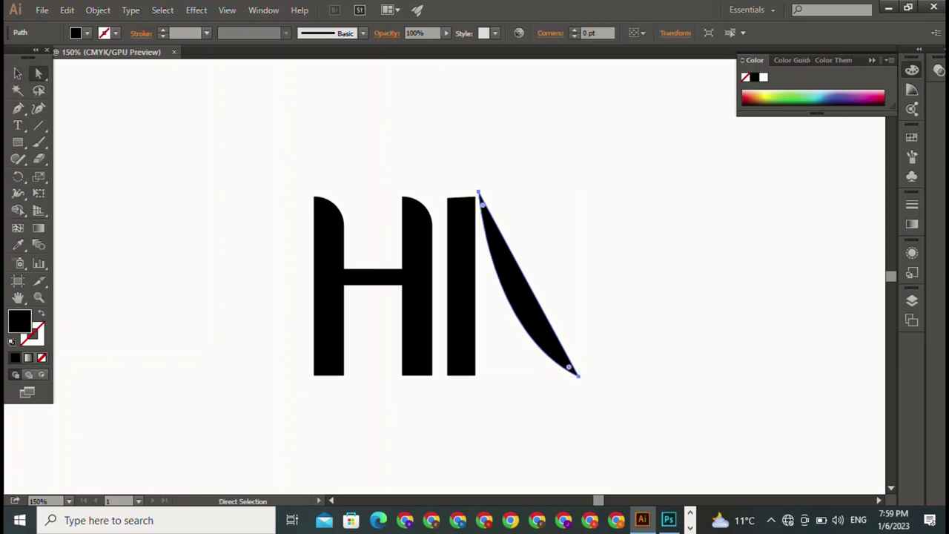
mouse_move(488, 175)
mouse_down()
mouse_move(476, 194)
mouse_move(484, 214)
mouse_up()
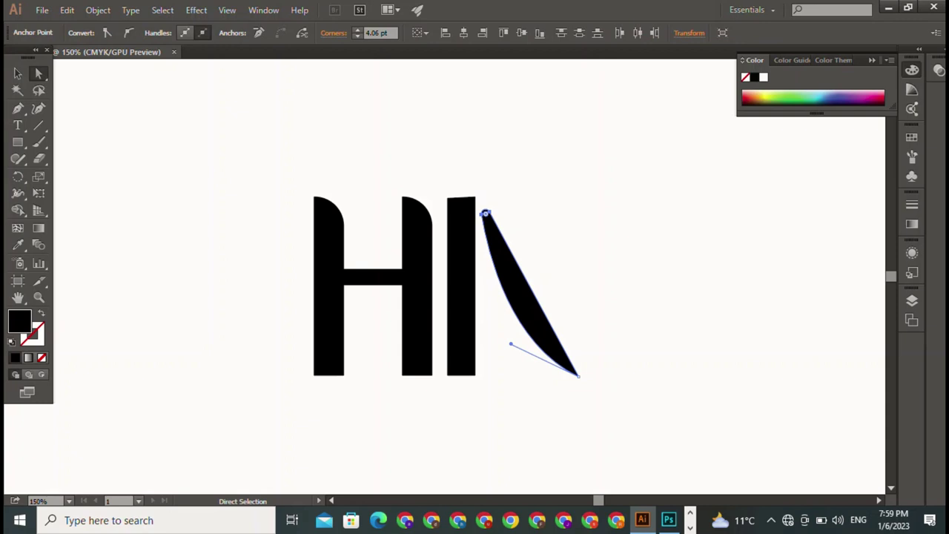
key(ctrl+z)
key(ctrl+z)
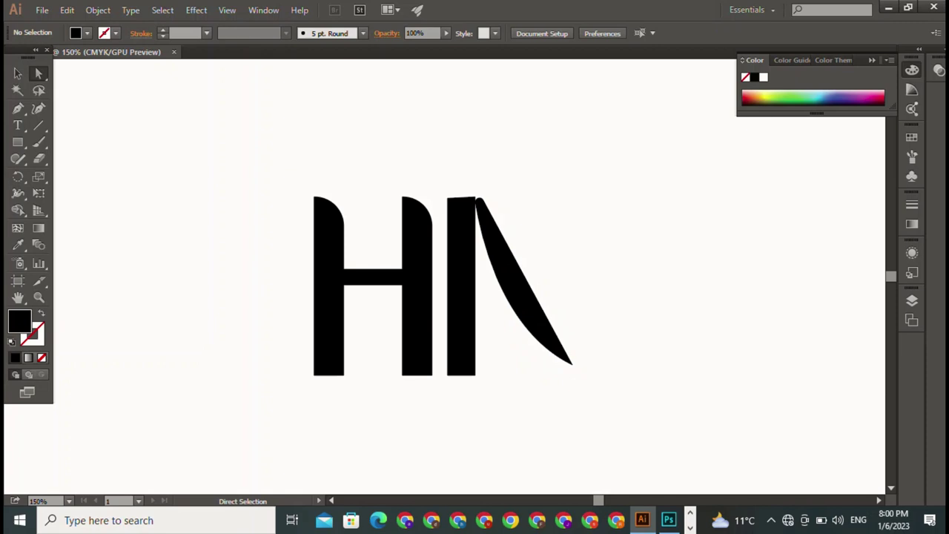
Step: Reflect the curved blade vertically
key(v)
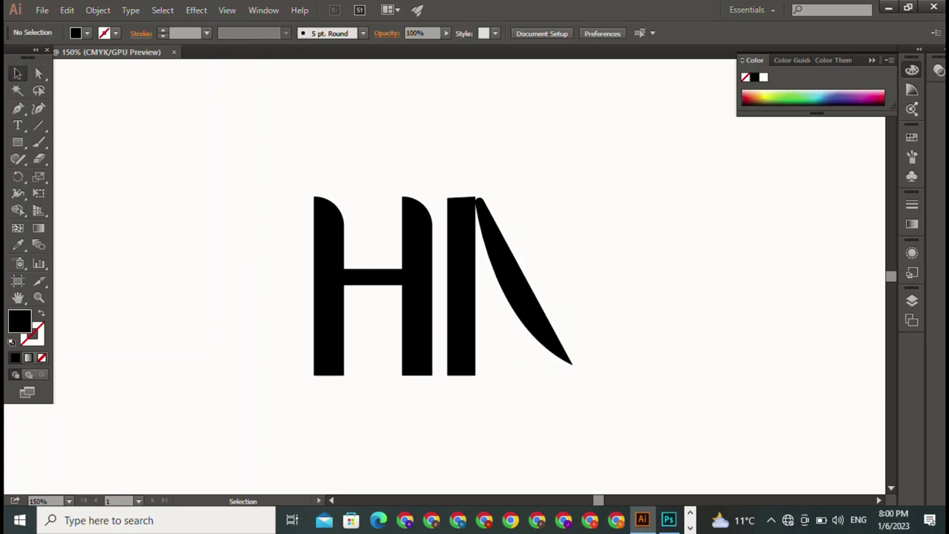
click(535, 304)
right_click(537, 304)
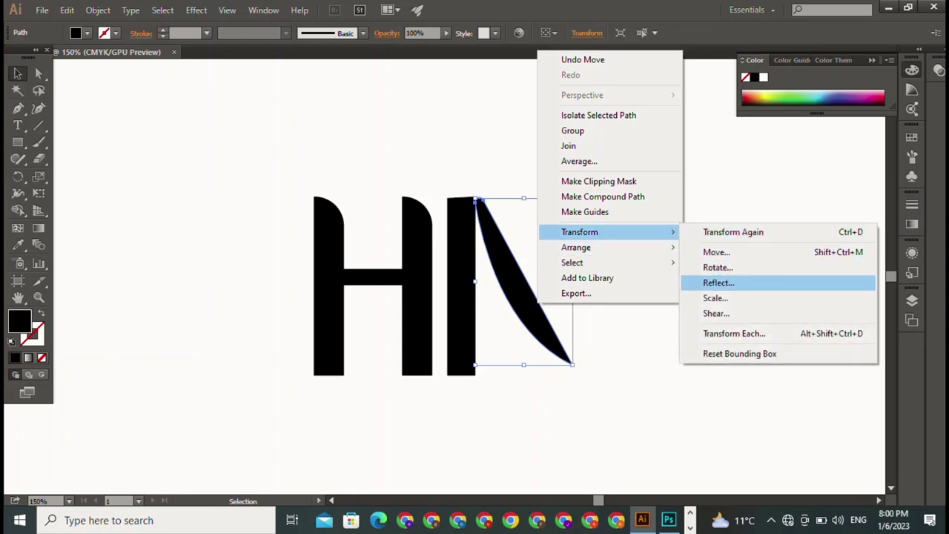
click(718, 283)
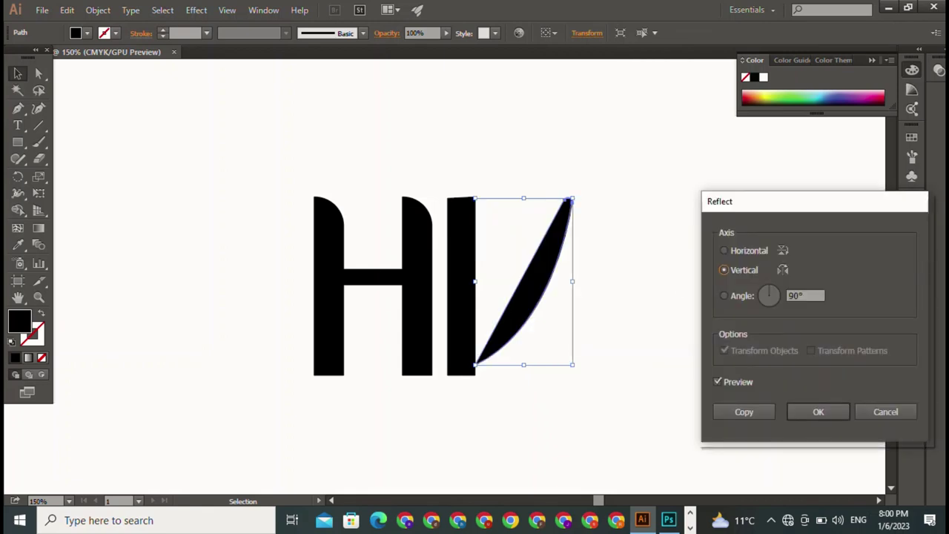
click(818, 411)
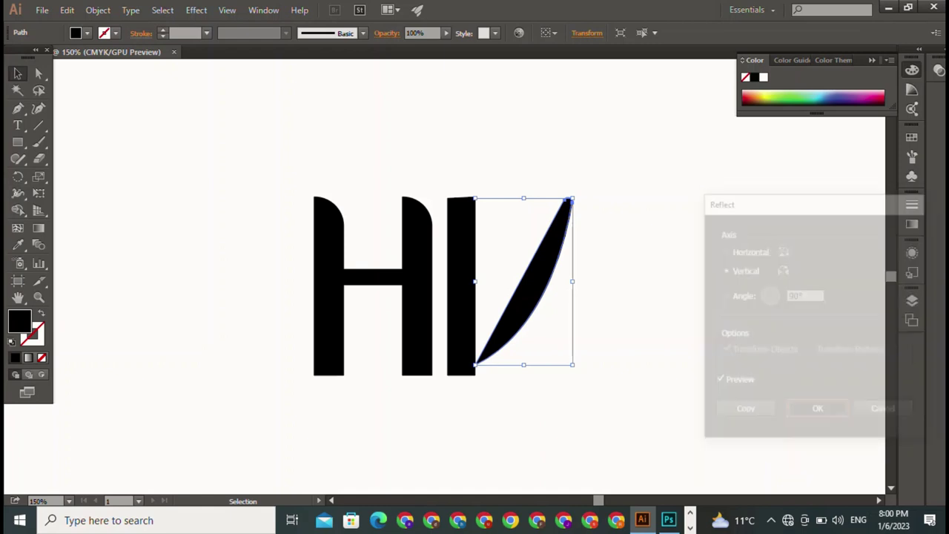
Step: Rotate the blade to lean the other way and set it against the A's stem
key(ctrl+shift+a)
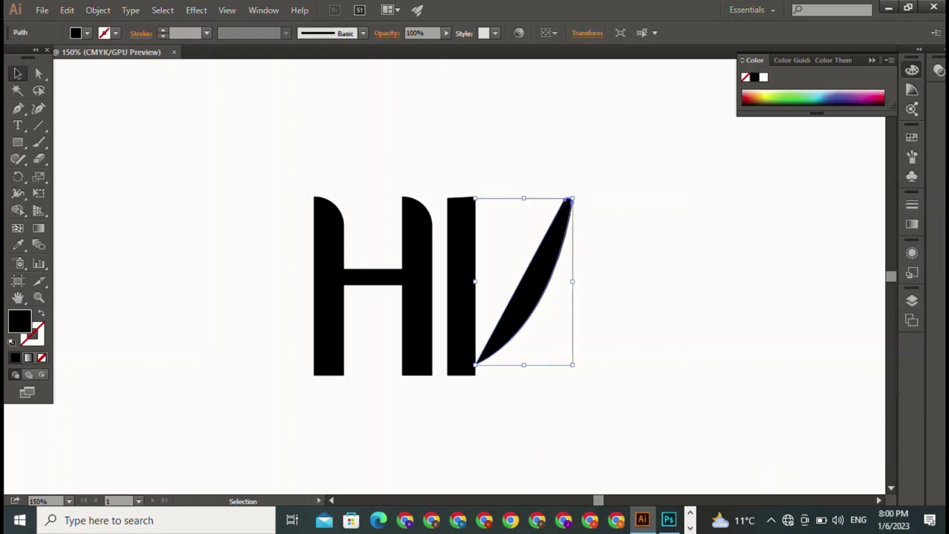
drag(578, 194, 571, 372)
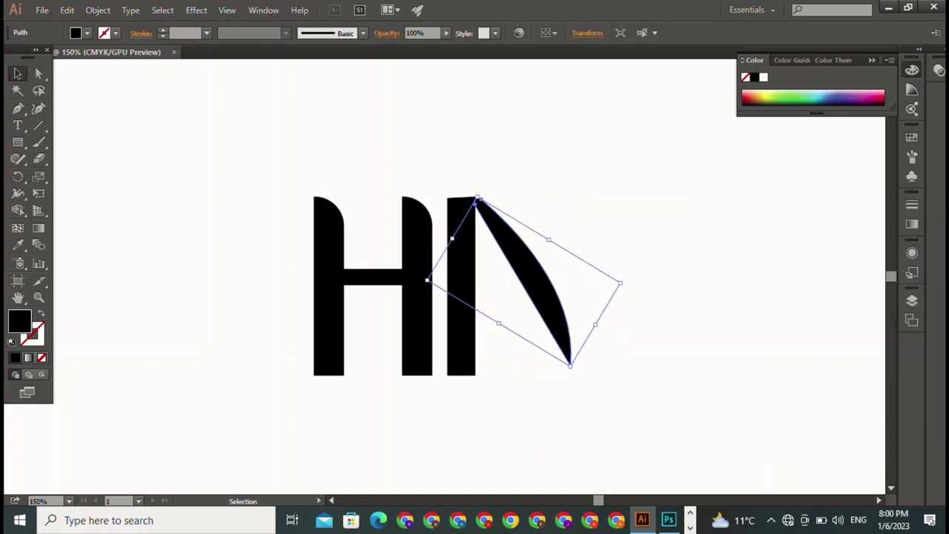
key(ctrl+shift+a)
drag(522, 281, 525, 300)
Step: Round the stem's top-right corner to about 22.4 pt
key(ctrl+shift+a)
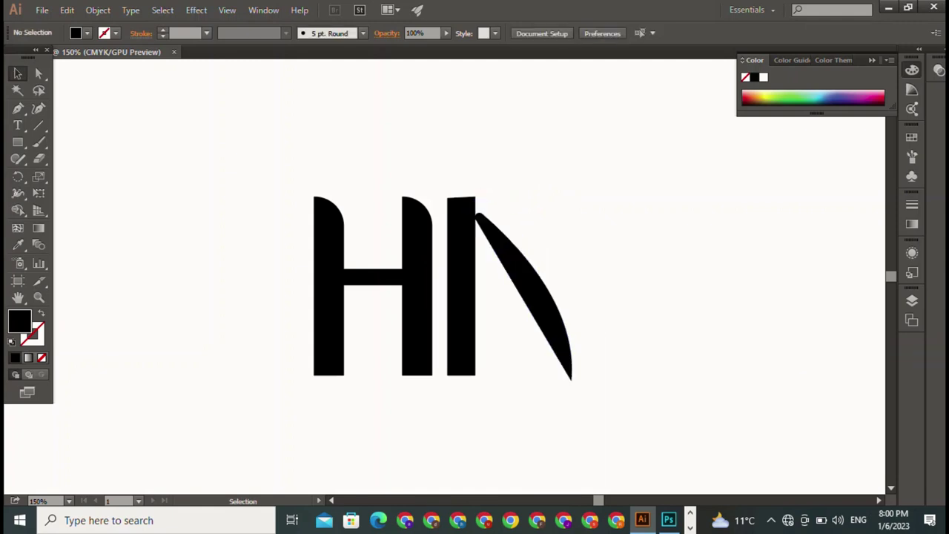
click(38, 73)
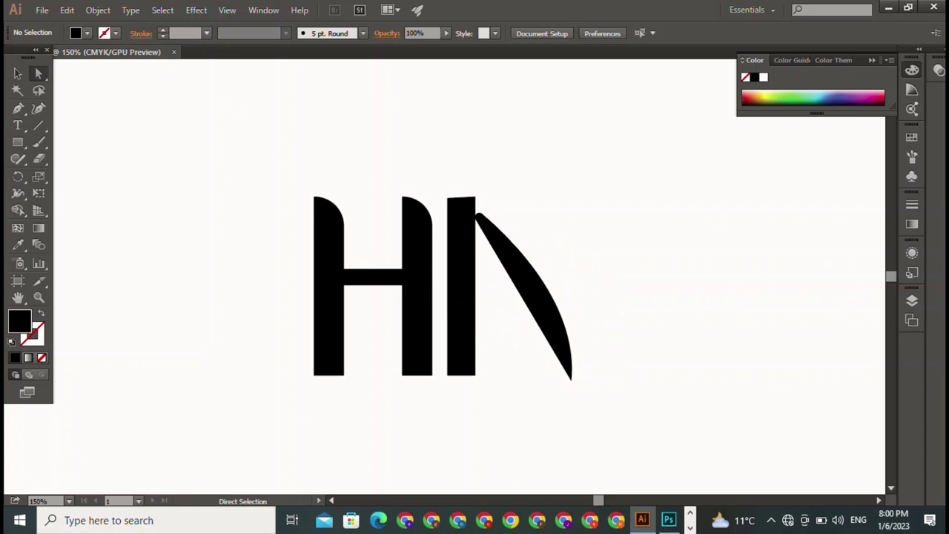
mouse_move(466, 164)
mouse_down()
mouse_move(509, 211)
mouse_move(452, 220)
mouse_up()
key(v)
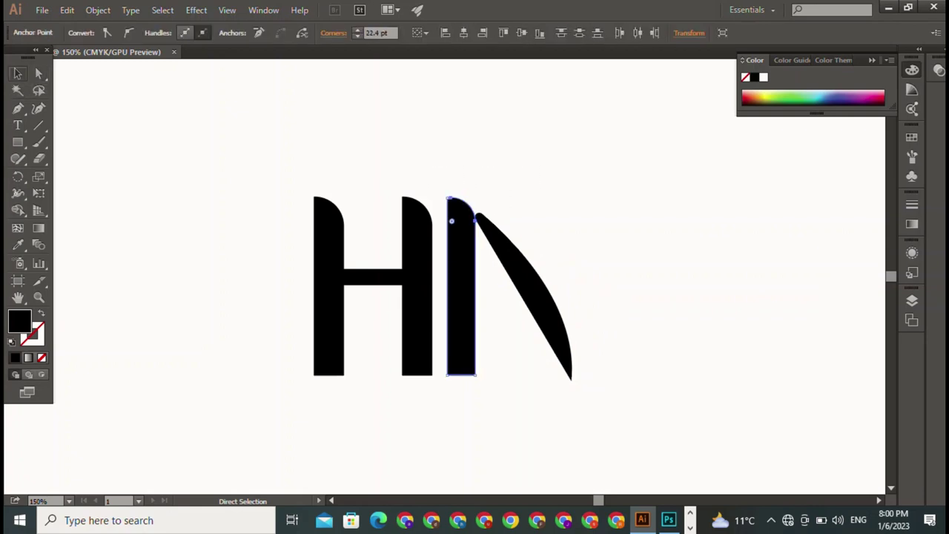
key(ctrl+shift+a)
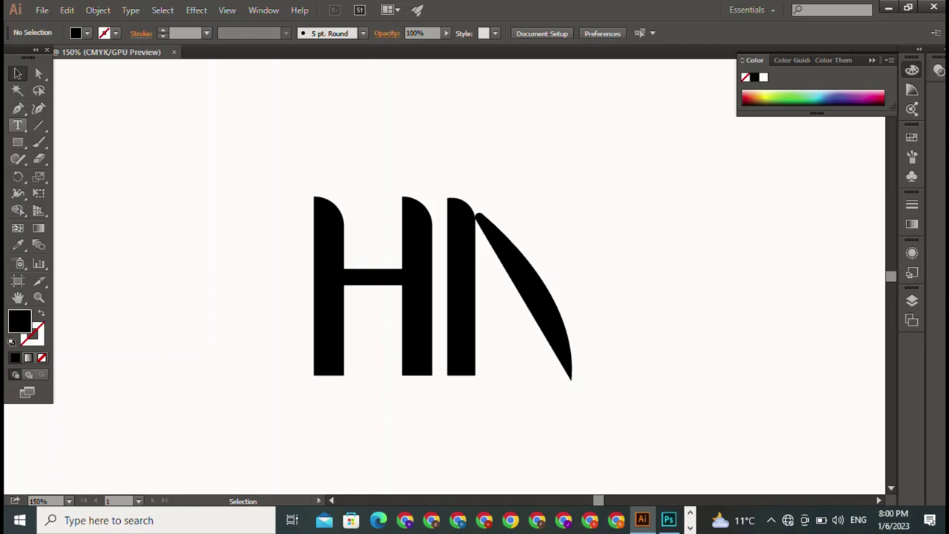
Step: Draw a small black star and place it inside the A
click(17, 141)
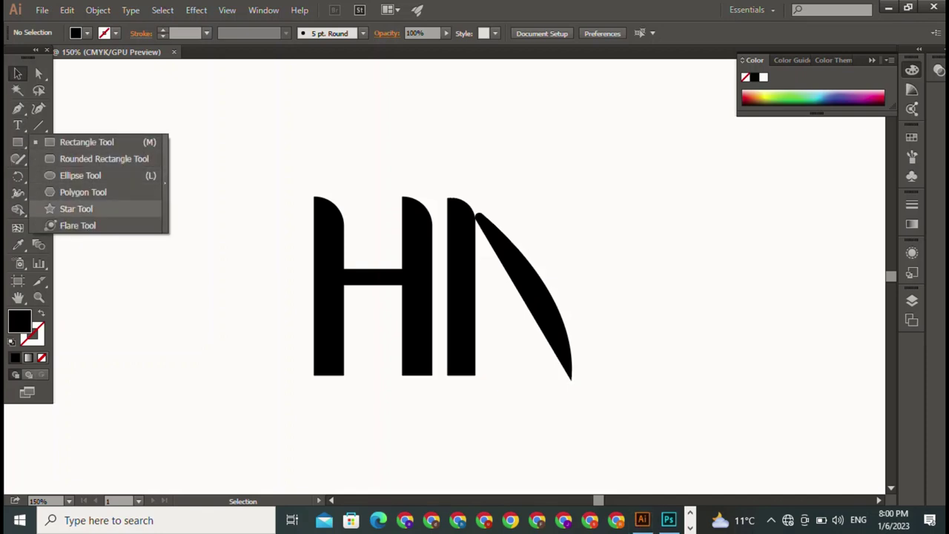
click(76, 208)
drag(110, 127, 110, 108)
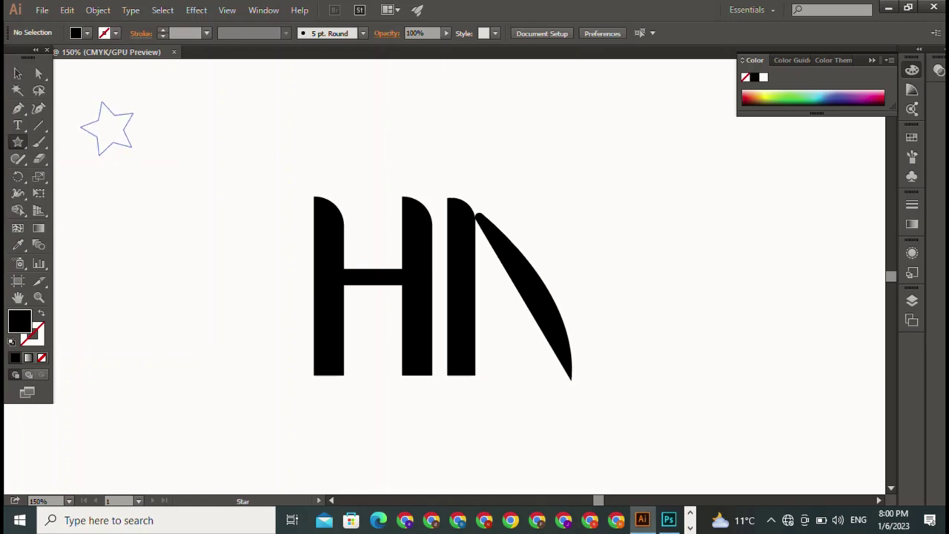
key(v)
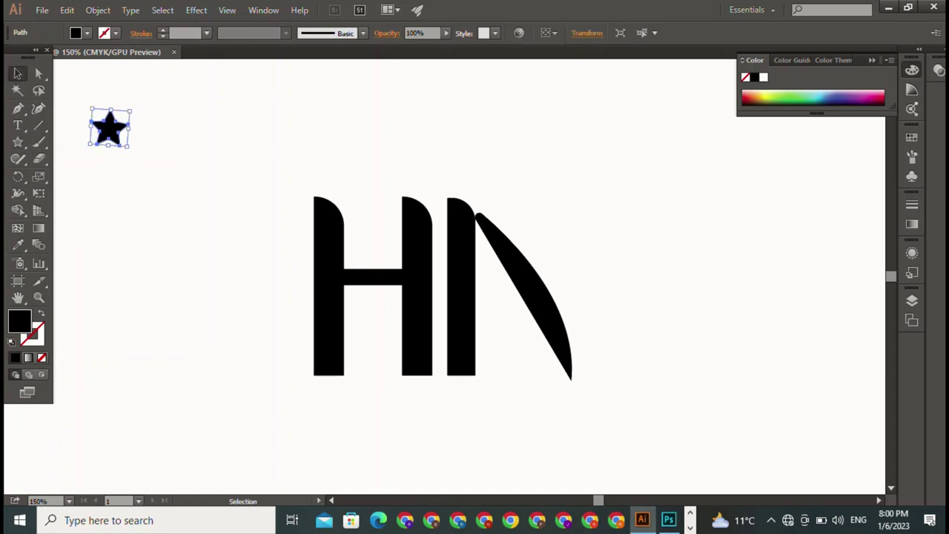
mouse_move(109, 127)
mouse_down()
mouse_move(495, 296)
mouse_move(261, 306)
mouse_up()
key(ctrl+shift+a)
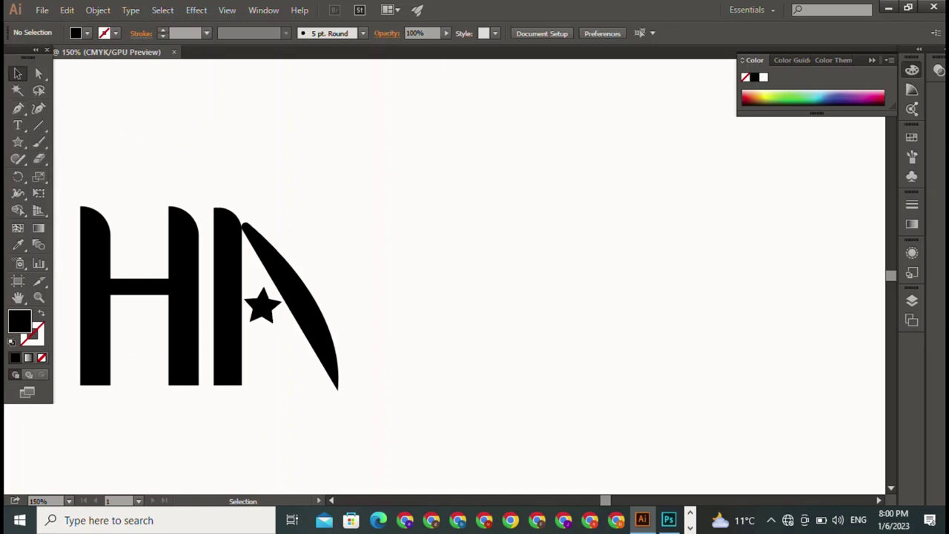
click(227, 297)
Step: Duplicate the rounded-top stem right of the A, snug against the blade's lower tip
drag(227, 297, 378, 304)
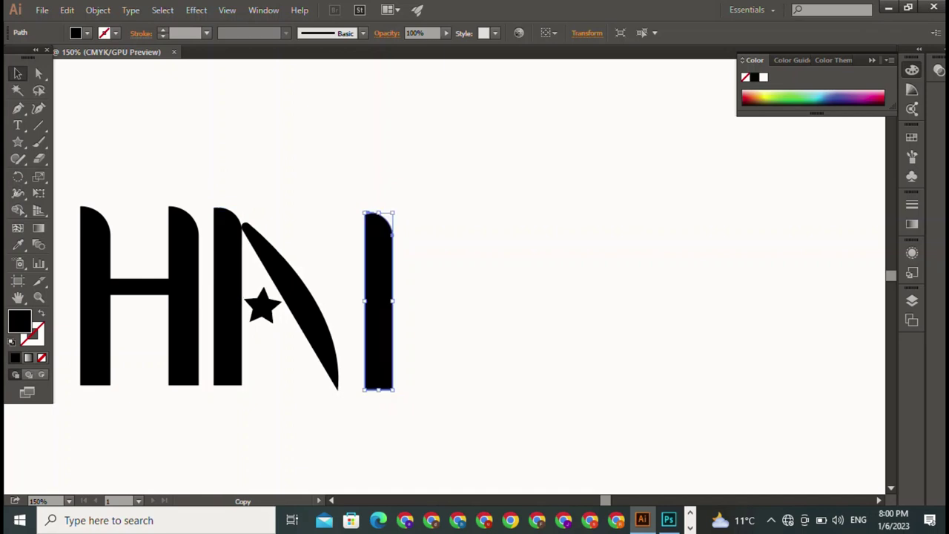
key(ctrl+shift+a)
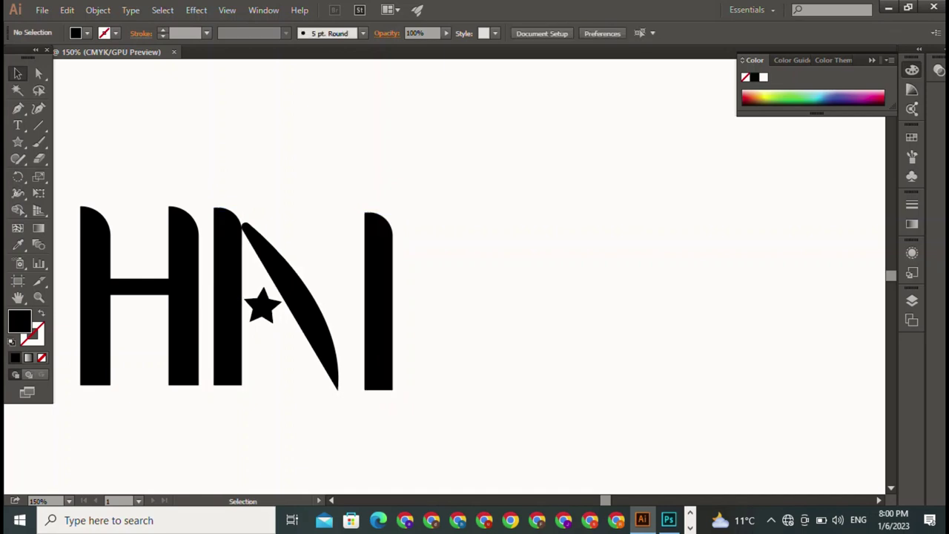
drag(378, 304, 359, 304)
key(ctrl+shift+a)
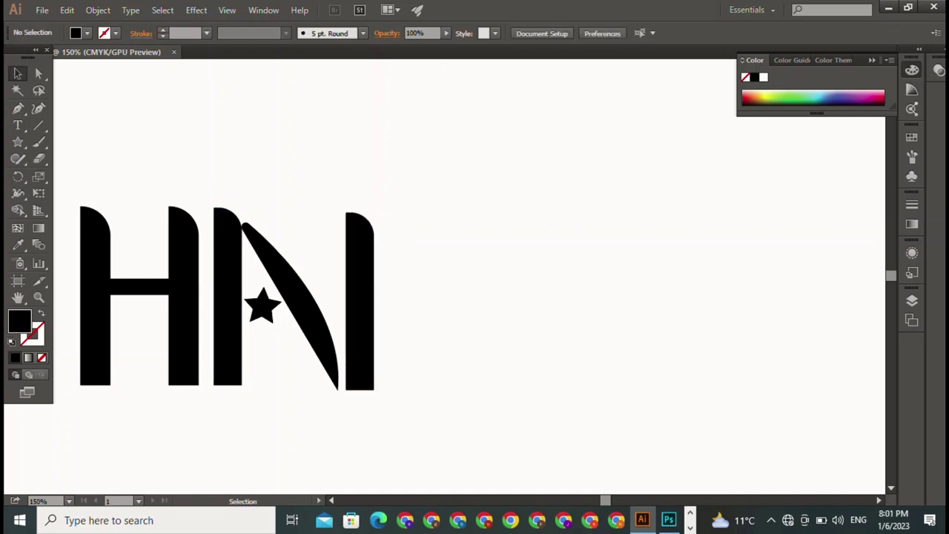
key(p)
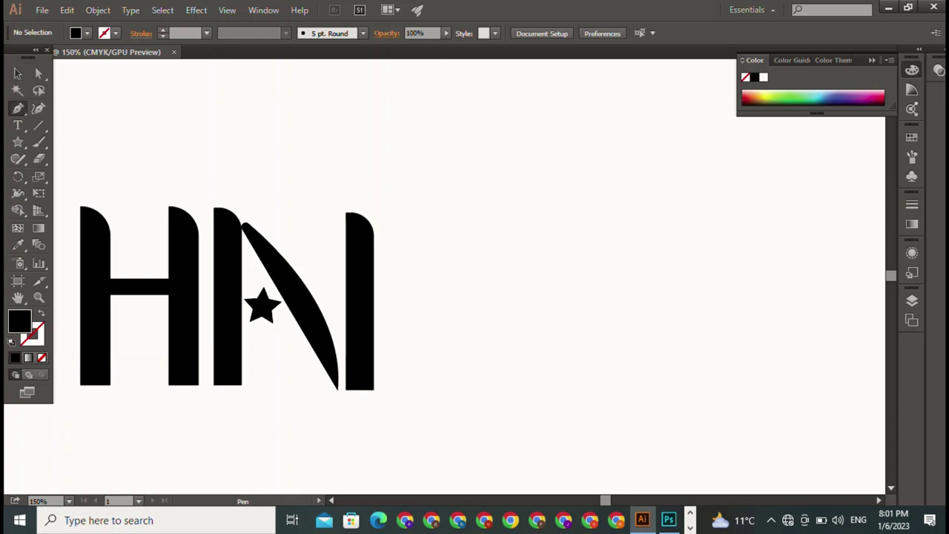
Step: Draw the R's curved bowl-and-leg shape with the Pen tool
click(286, 79)
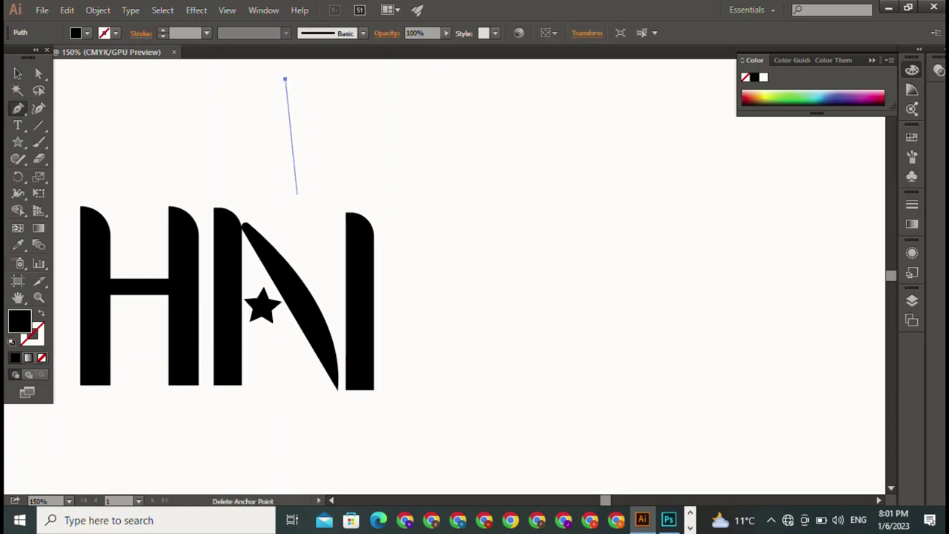
mouse_move(295, 195)
mouse_down()
mouse_move(364, 201)
mouse_move(395, 129)
mouse_up()
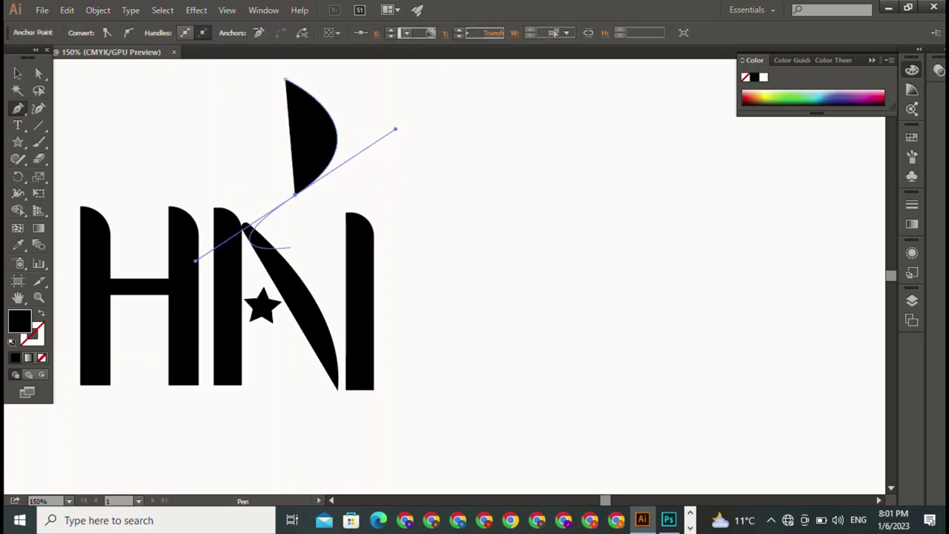
mouse_move(295, 194)
mouse_down()
mouse_move(411, 285)
mouse_move(422, 315)
mouse_move(480, 302)
mouse_up()
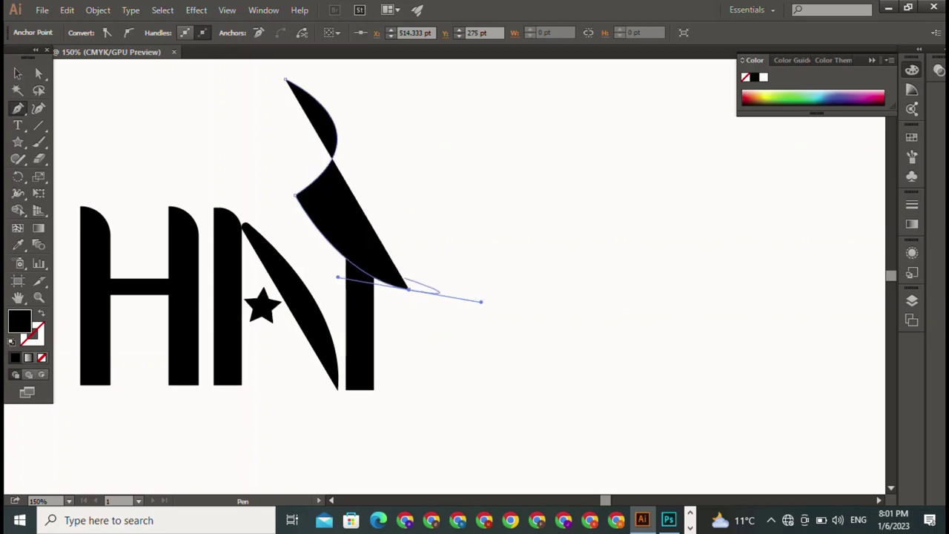
click(409, 289)
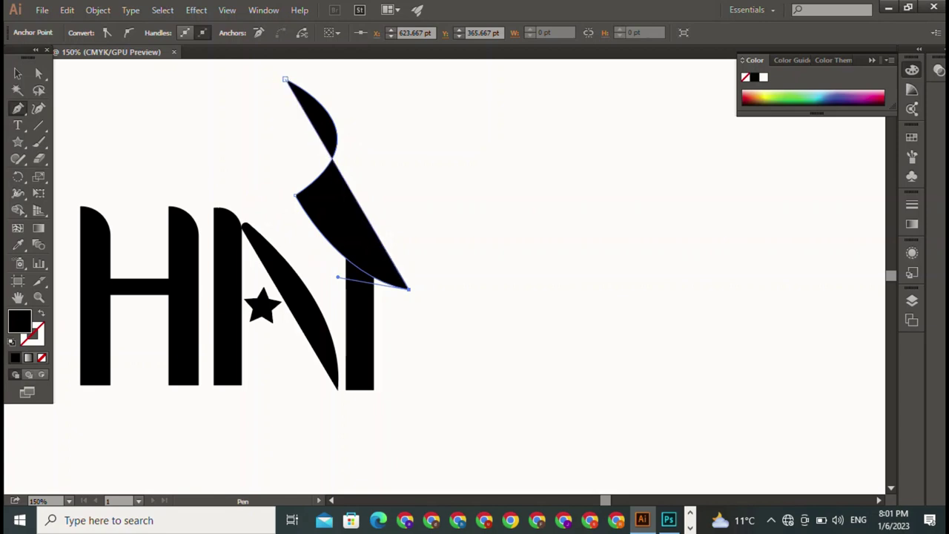
drag(286, 80, 395, 130)
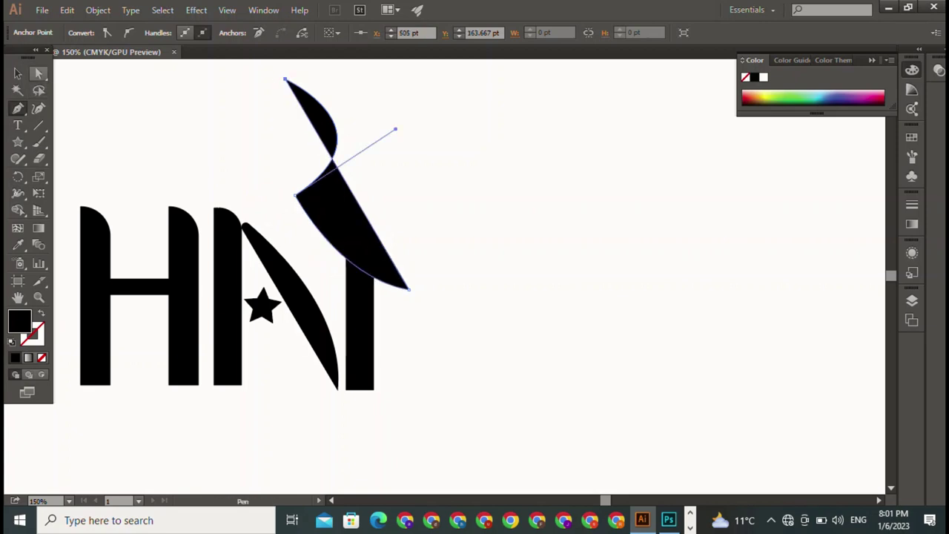
key(v)
key(ctrl+shift+a)
Step: Move the bowl-and-leg shape against the third stem, scale it down and nudge it to fit
drag(334, 208, 409, 346)
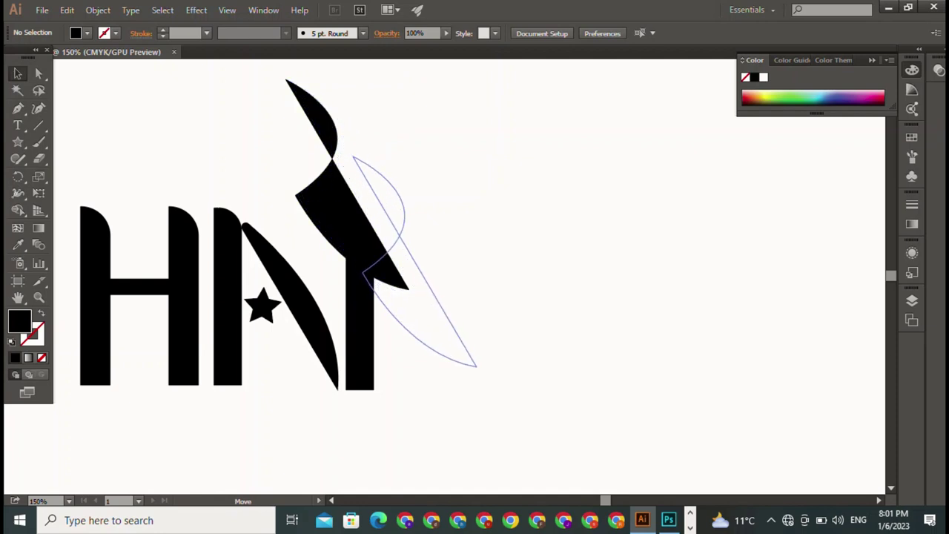
key(ctrl+shift+a)
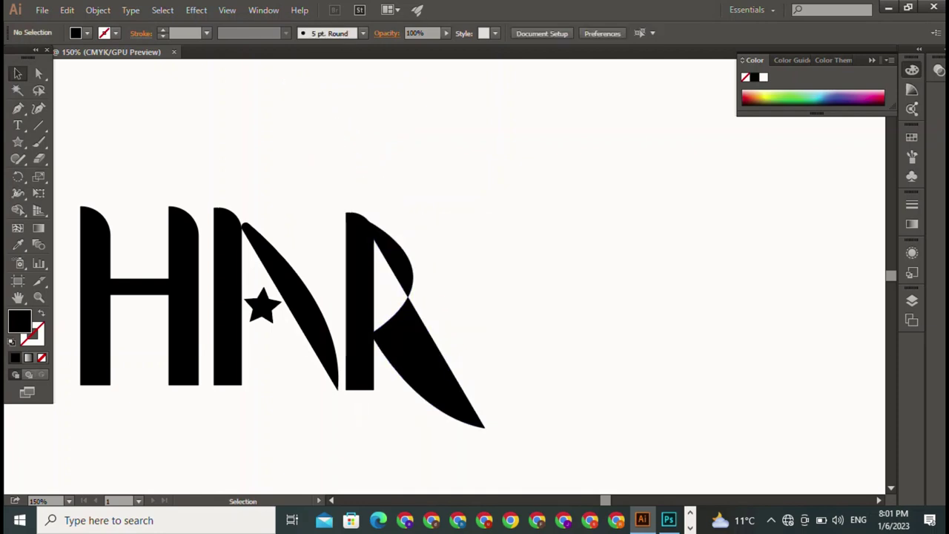
click(437, 363)
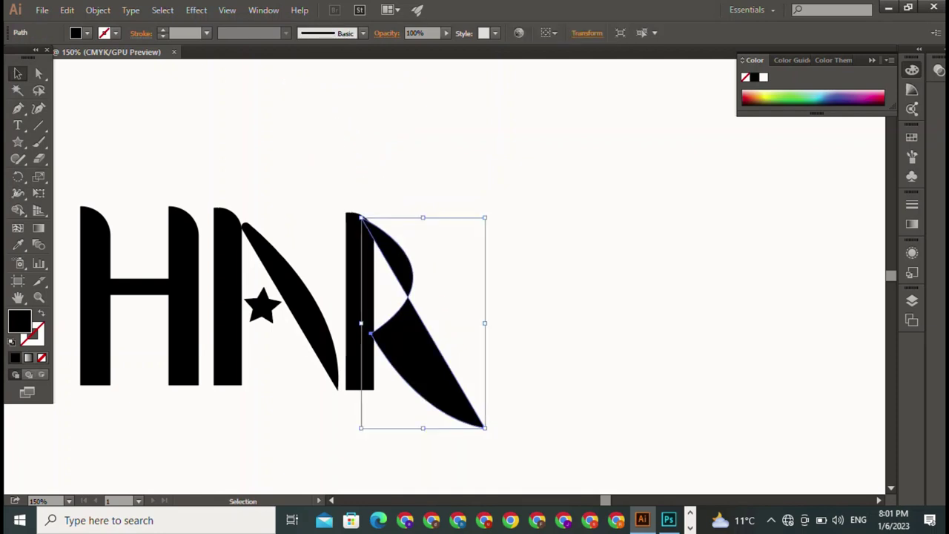
drag(485, 428, 459, 400)
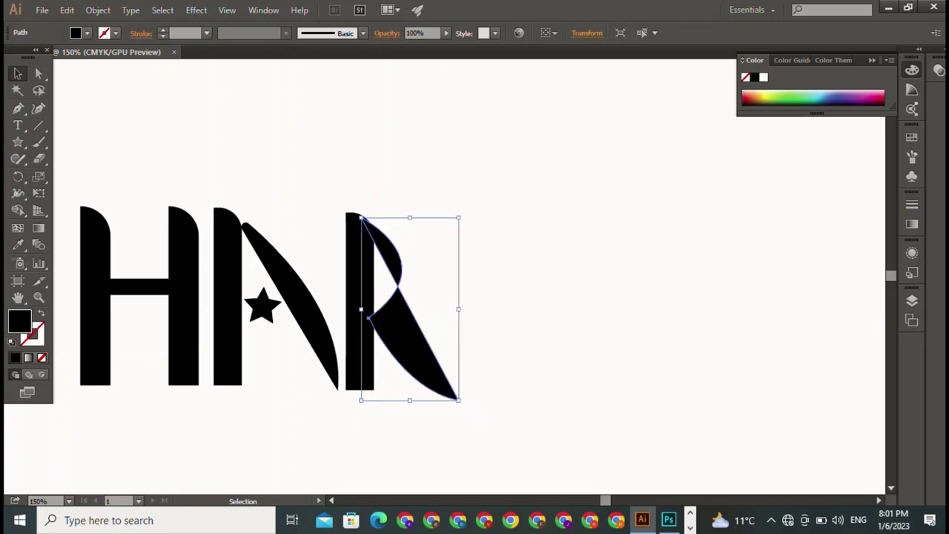
key(Right)
key(Right)
key(Right)
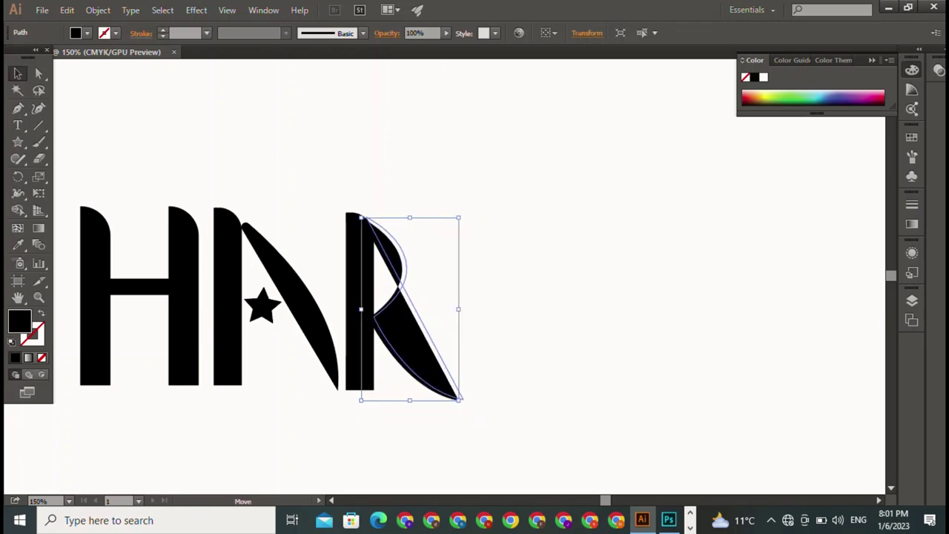
key(ctrl+shift+a)
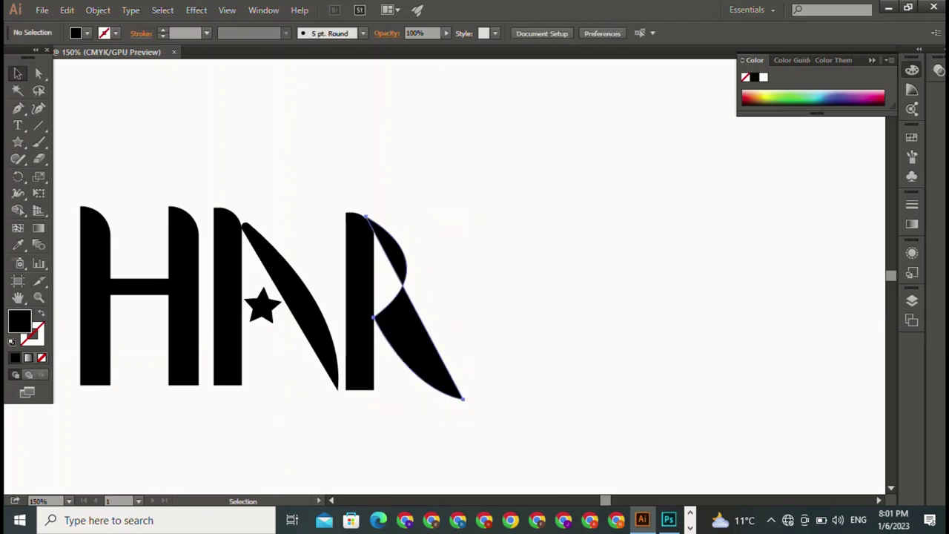
click(371, 220)
key(Down)
key(Down)
key(Down)
key(ctrl+shift+a)
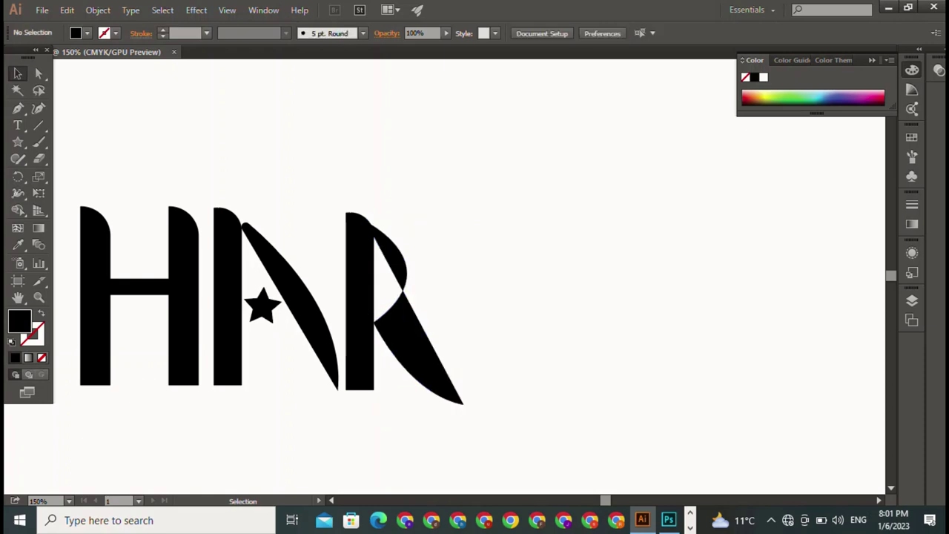
Step: Duplicate the R's straight stem to its right as the letter I
drag(445, 297, 370, 299)
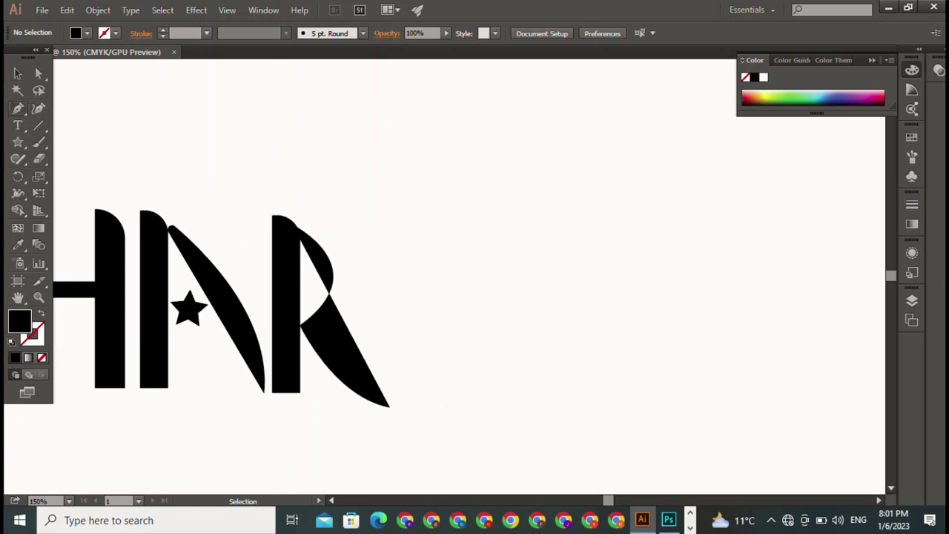
click(18, 108)
key(v)
drag(286, 304, 422, 312)
key(ctrl+shift+a)
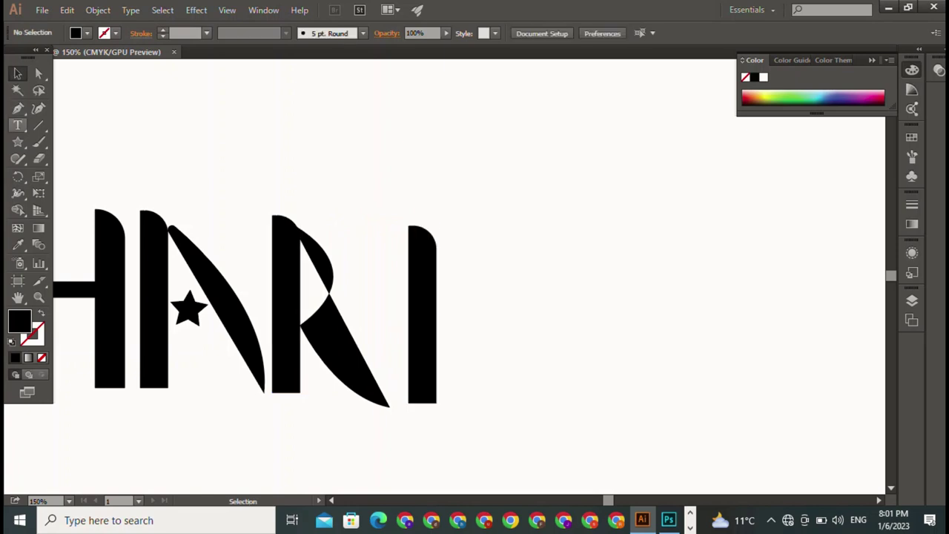
click(18, 125)
Step: Type an S text object in Home Christmas Regular above the letters
click(261, 91)
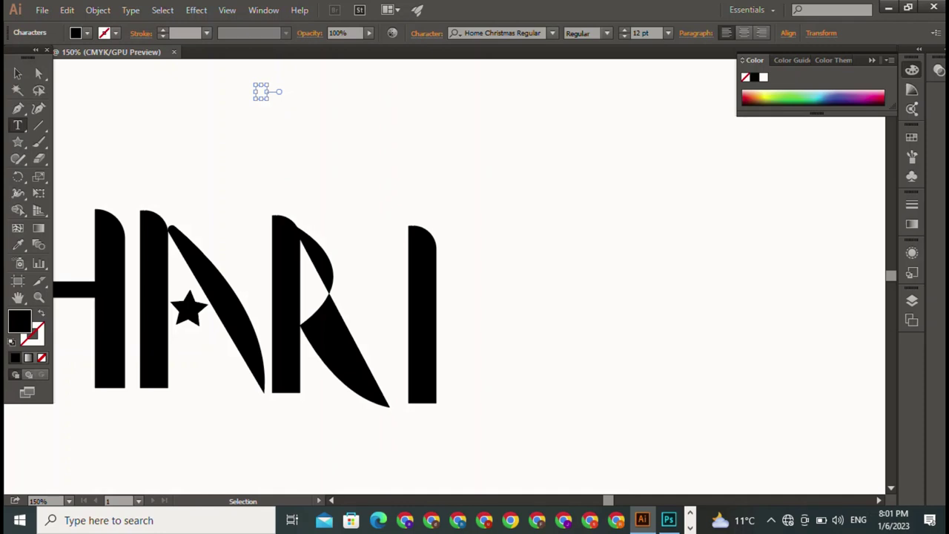
key(ctrl+s)
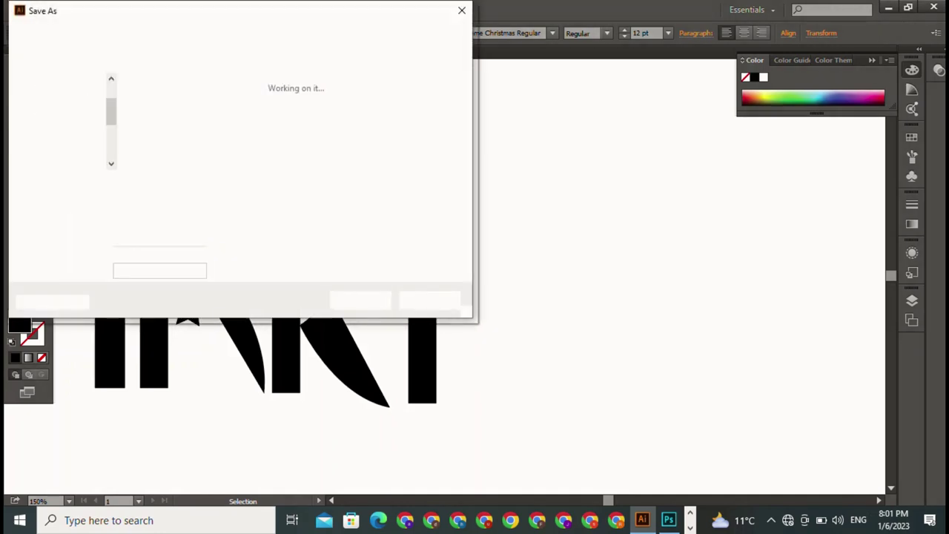
key(Escape)
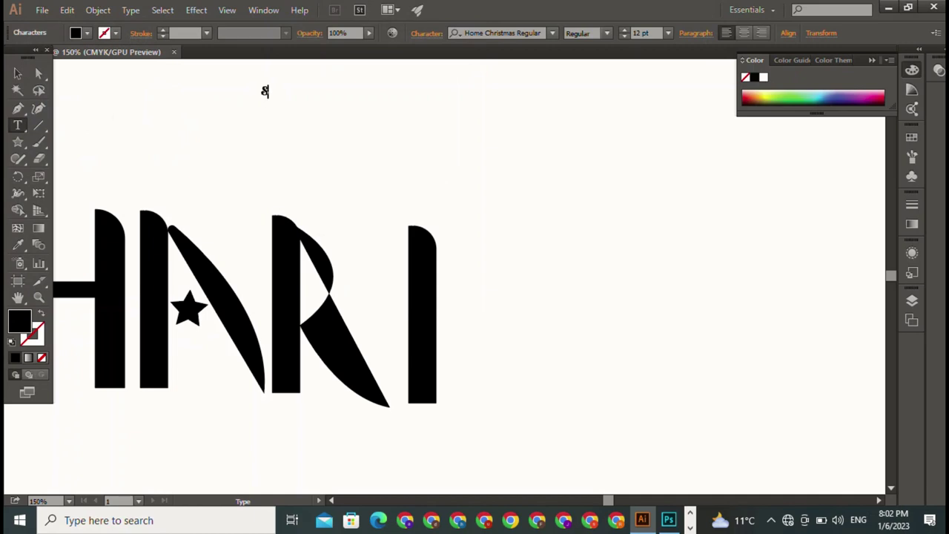
key(Escape)
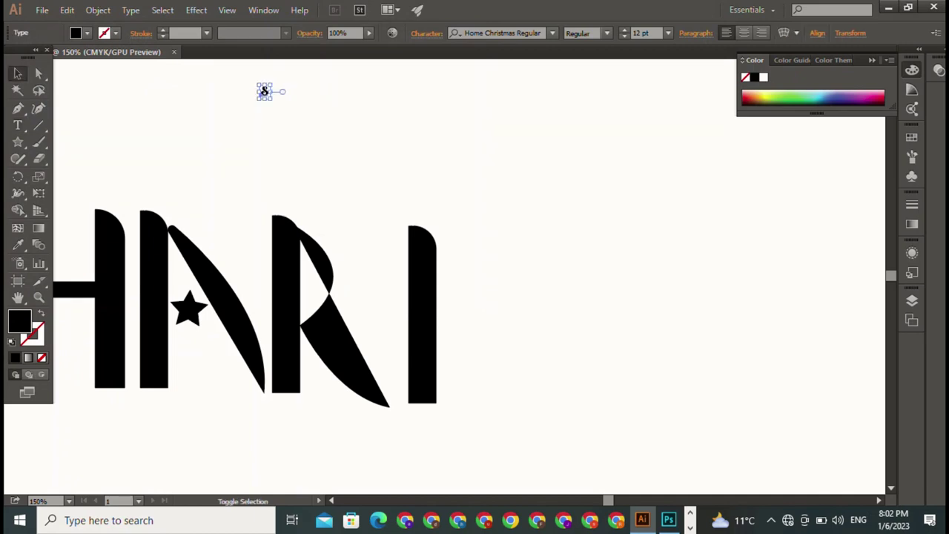
Step: Scale the S up to 191.03 pt and place it after the I
mouse_move(271, 99)
mouse_down()
mouse_move(304, 244)
mouse_move(561, 438)
mouse_up()
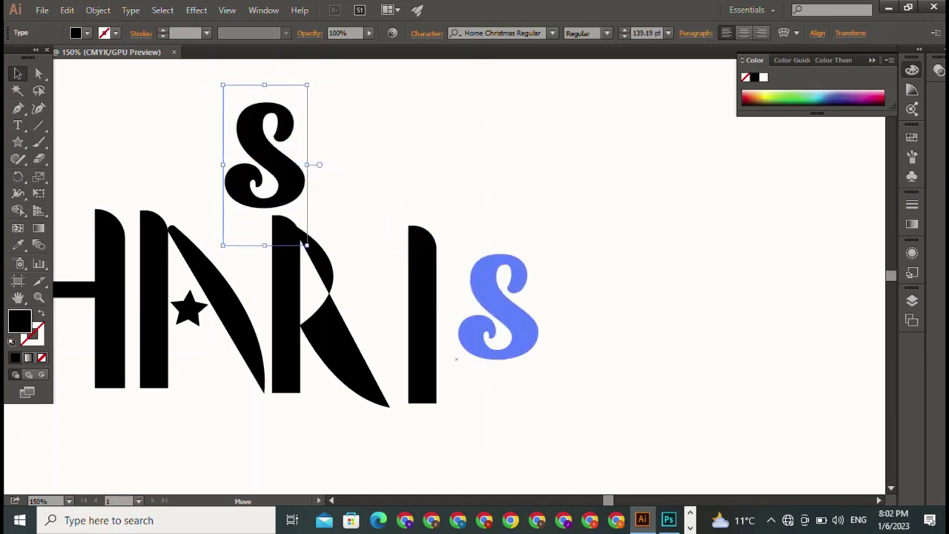
drag(478, 405, 459, 402)
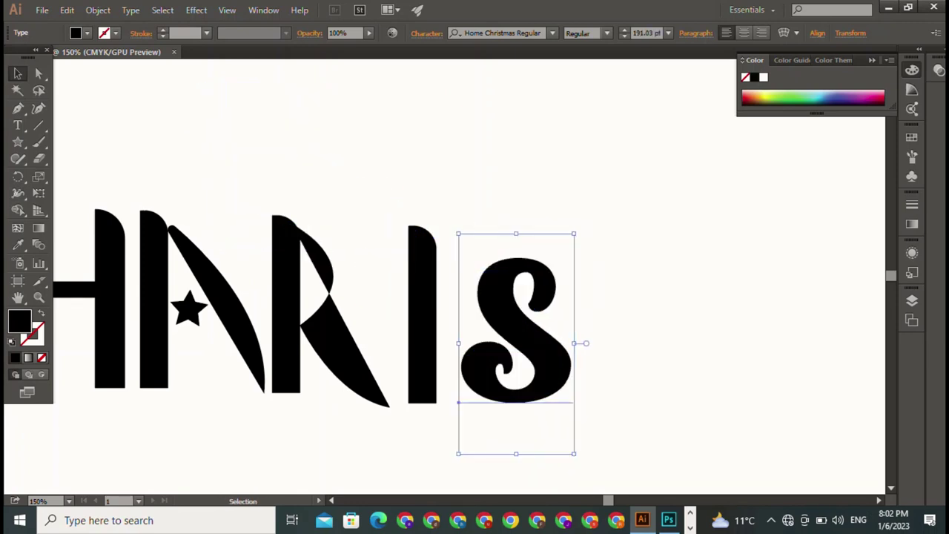
key(ctrl+minus)
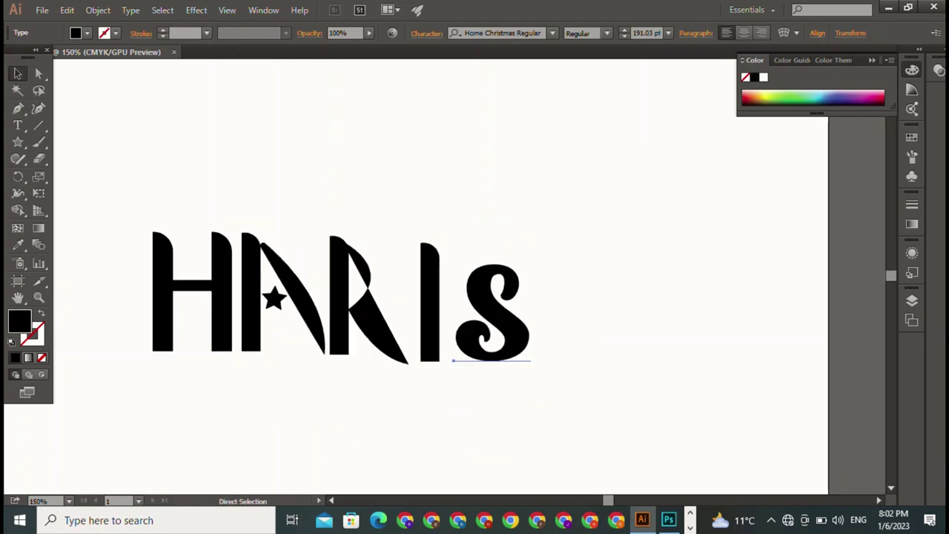
key(ctrl+minus)
Step: Top-align all five HARIS letters
drag(214, 198, 562, 365)
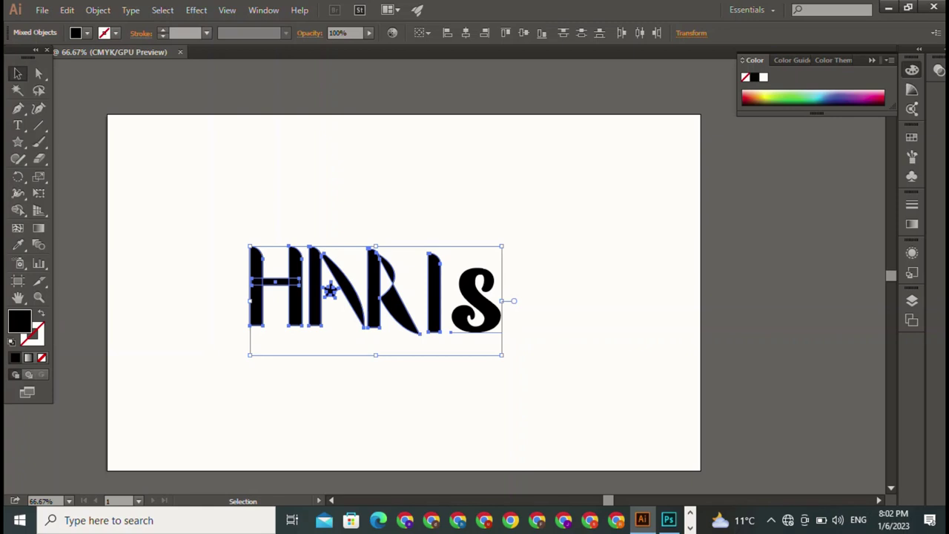
click(505, 32)
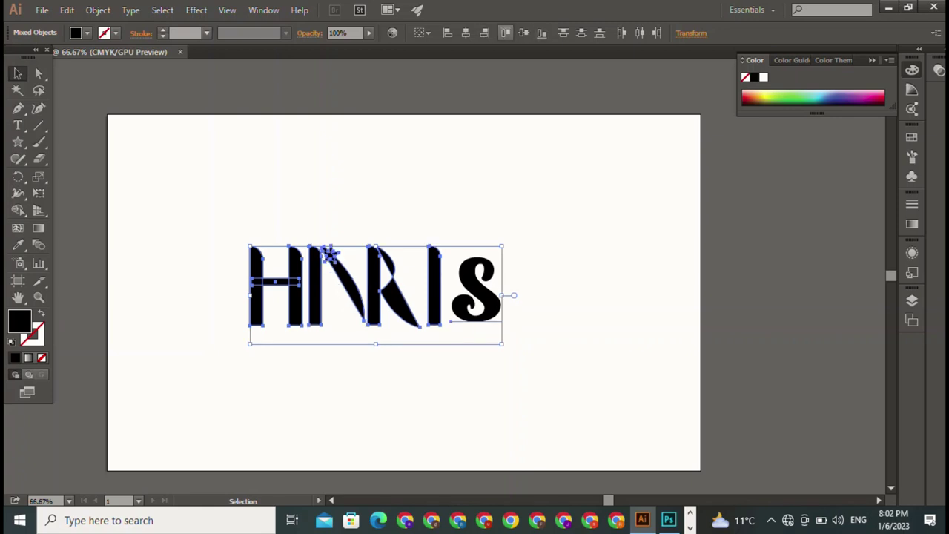
key(ctrl+shift+a)
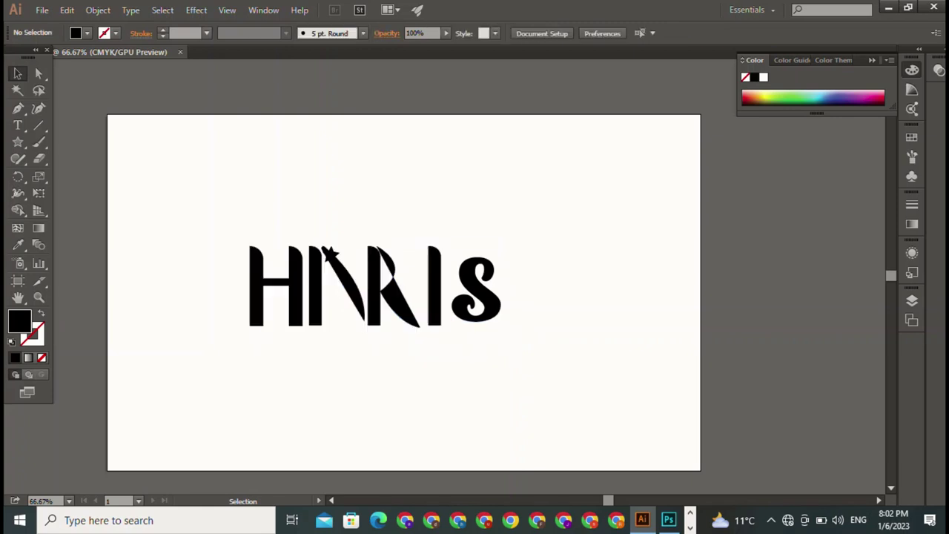
Step: Move the star lower inside the A and shift the A's diagonal slightly left
click(331, 253)
drag(331, 253, 331, 280)
key(ctrl+shift+a)
click(343, 286)
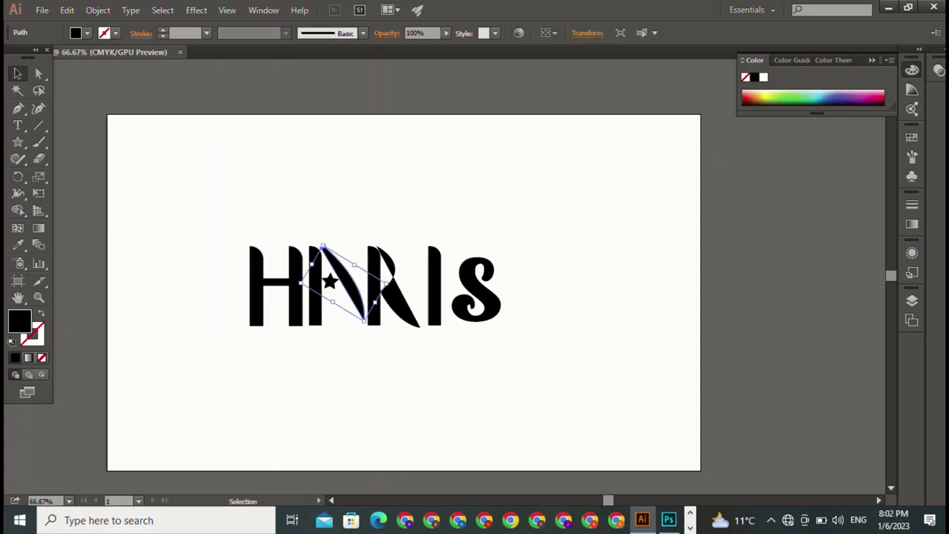
drag(343, 286, 330, 290)
key(ctrl+shift+a)
key(ctrl+shift+a)
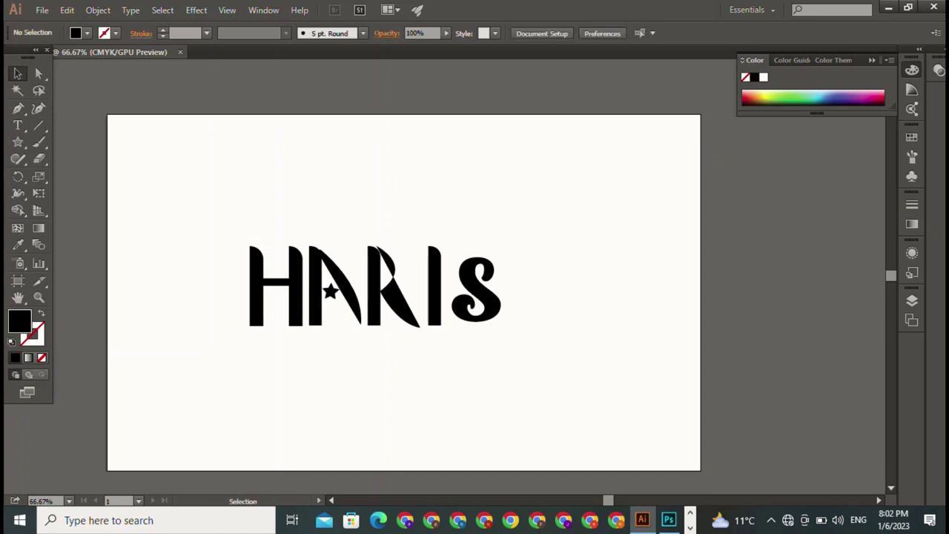